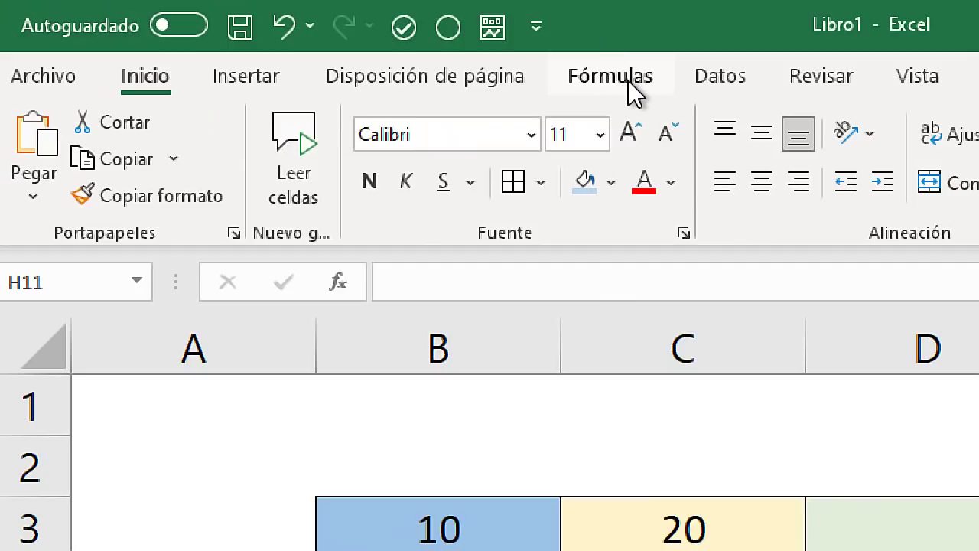
# Switch to the Fórmulas ribbon and select cell D3 for the first formula
pyautogui.click(628, 81)
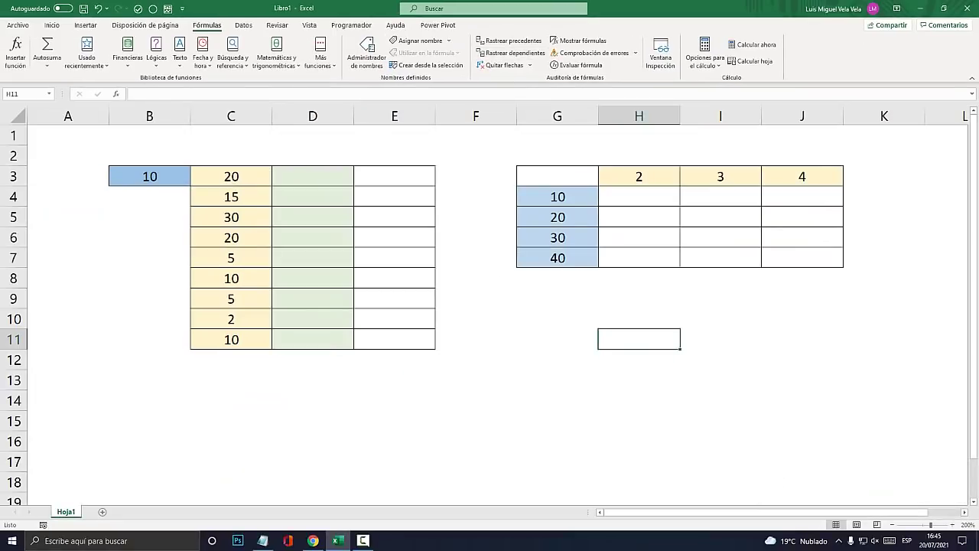
pyautogui.click(312, 176)
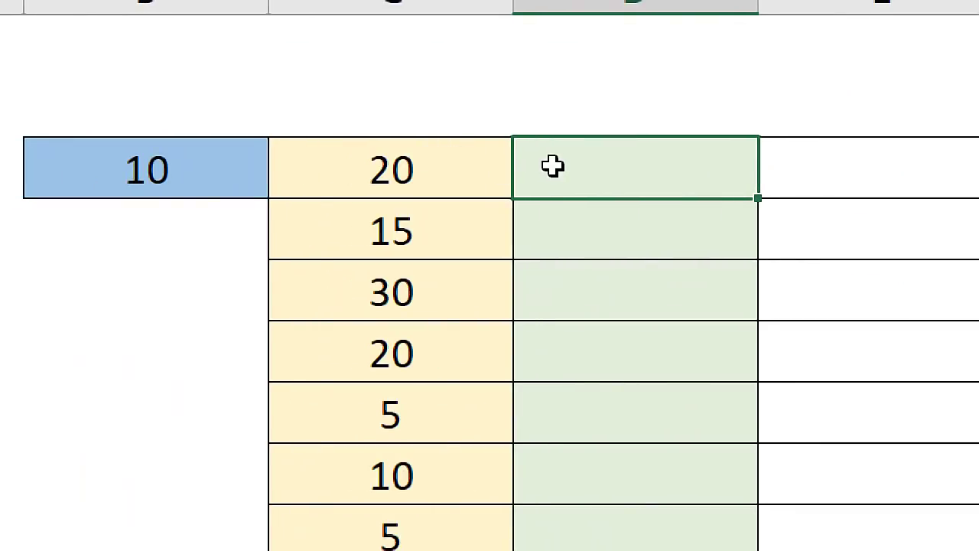
# Enter =$B$3*C3 in D3 so it returns 200
pyautogui.write('=')
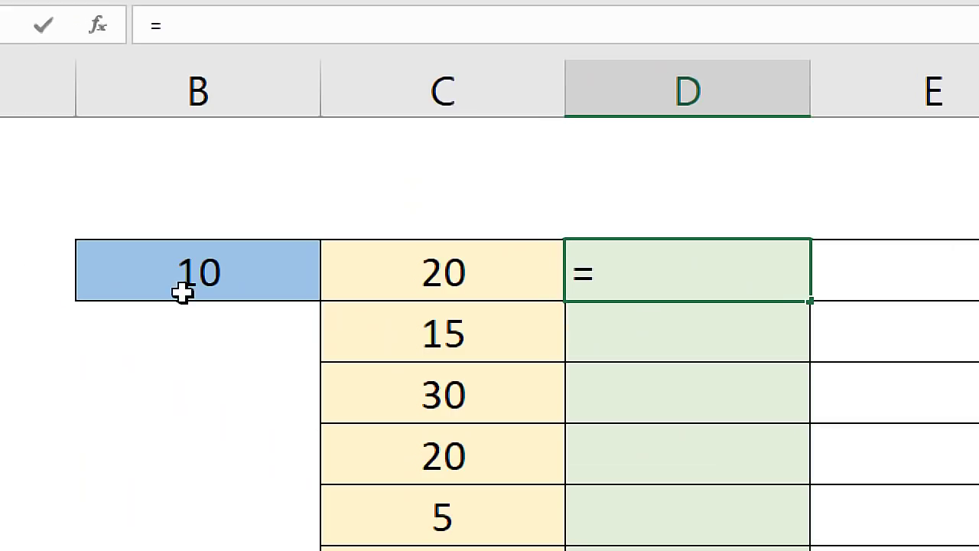
pyautogui.click(91, 269)
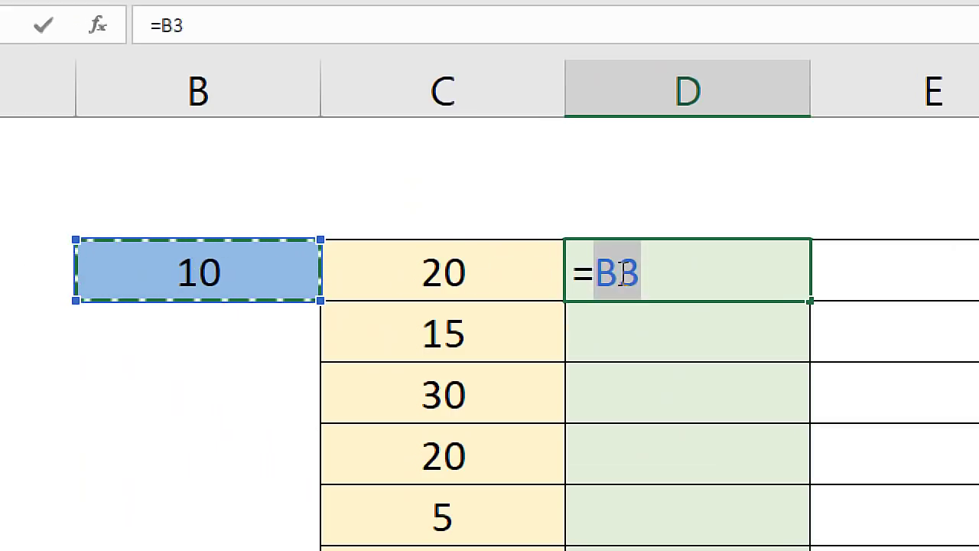
pyautogui.press('F4')
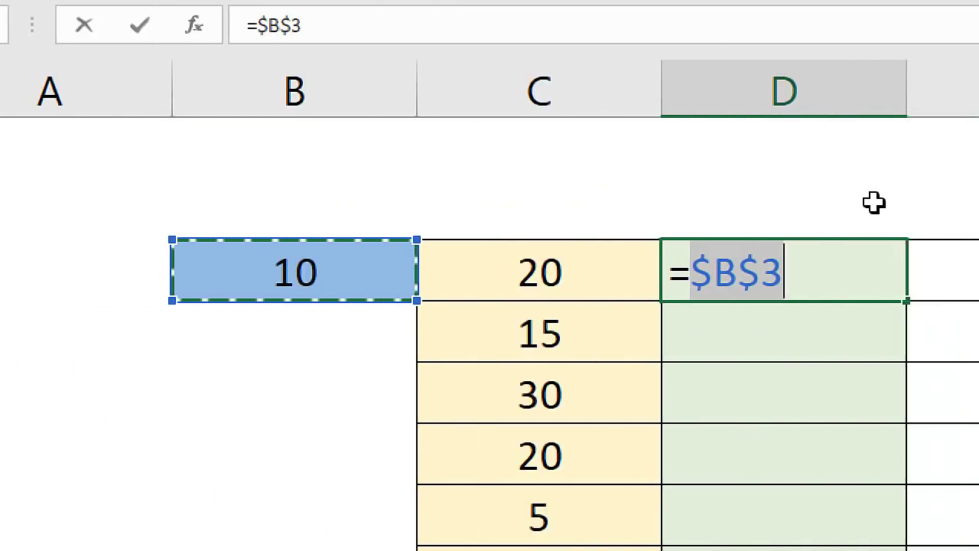
pyautogui.press('Left')
pyautogui.press('Right')
pyautogui.press('Right')
pyautogui.press('Right')
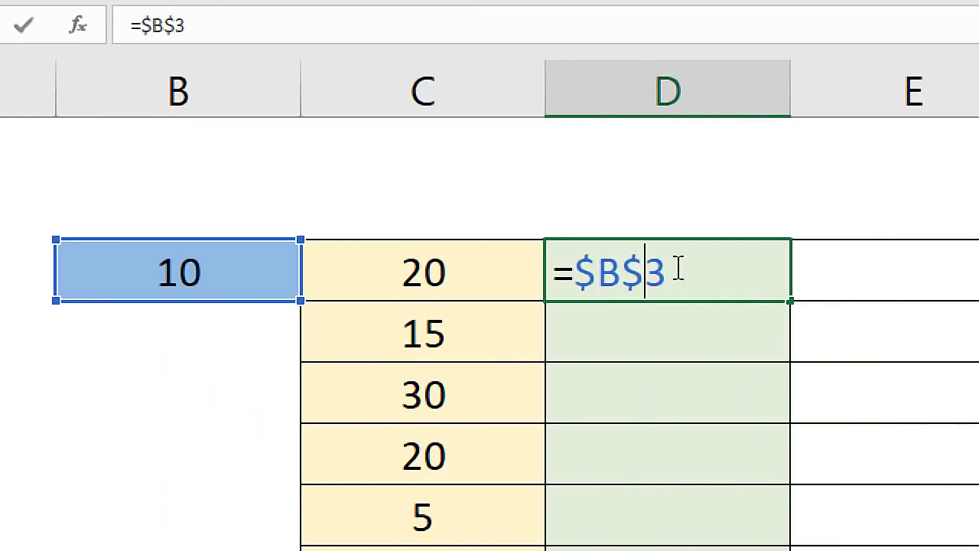
pyautogui.press('Right')
pyautogui.write('*')
pyautogui.click(251, 264)
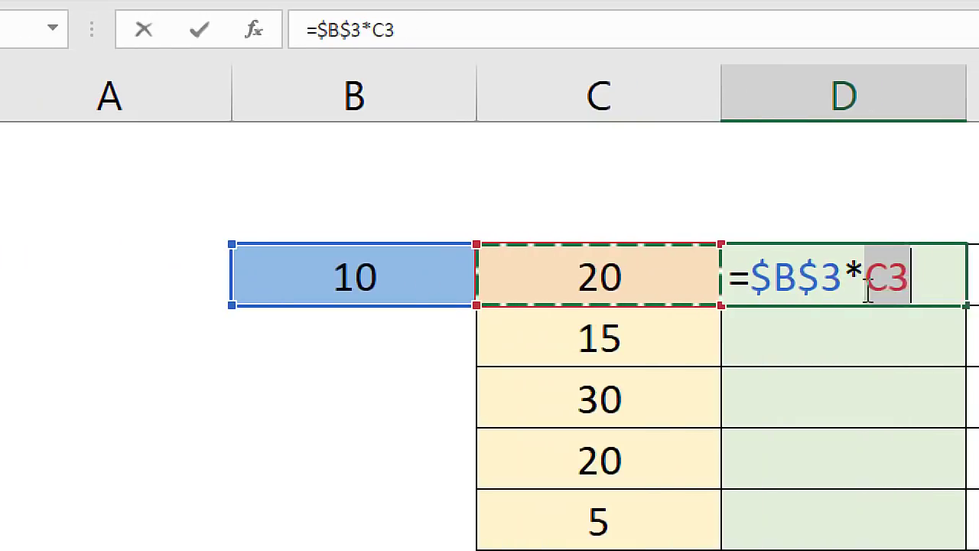
pyautogui.click(722, 277)
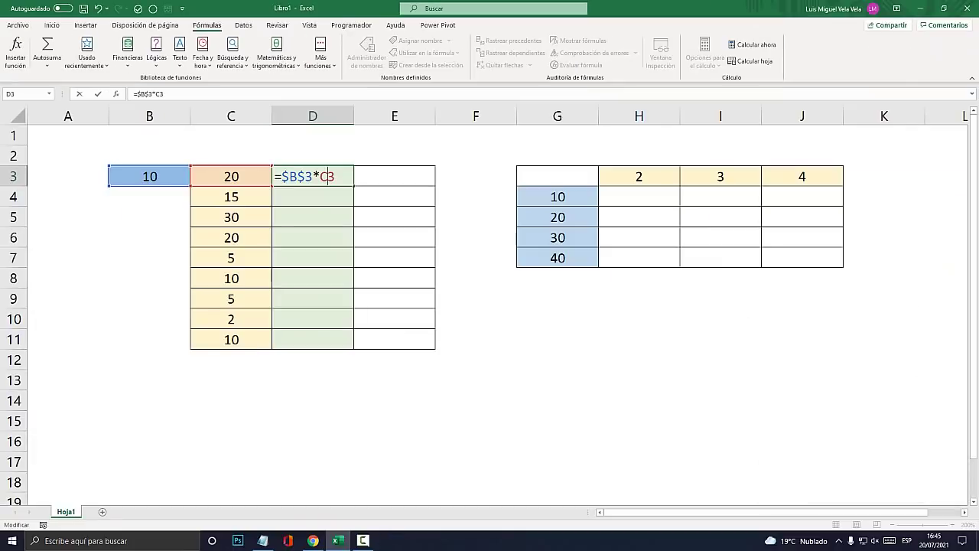
pyautogui.press('Return')
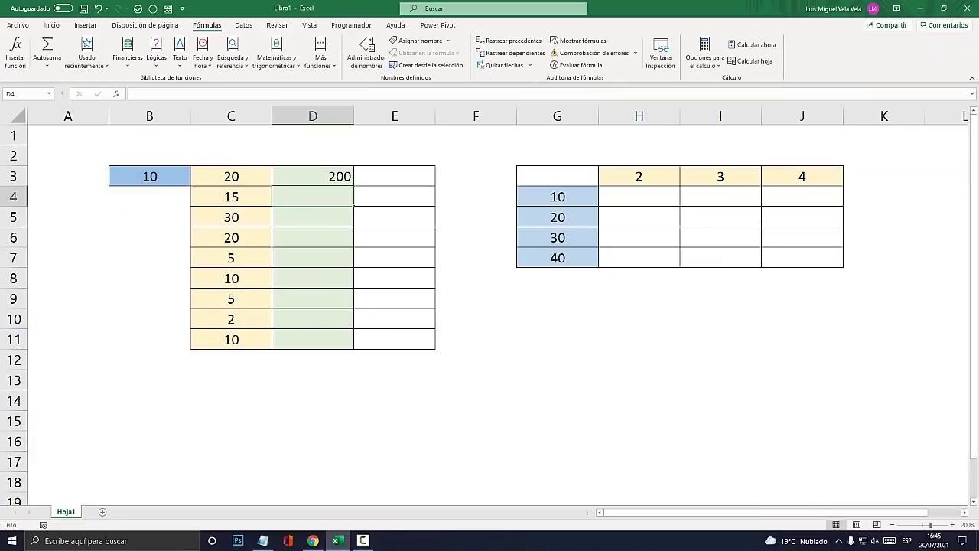
# Fill the D3 formula down to D11 and spot-check the copies in D4, D5 and D8
pyautogui.click(322, 176)
pyautogui.moveTo(353, 185); pyautogui.dragTo(353, 348)
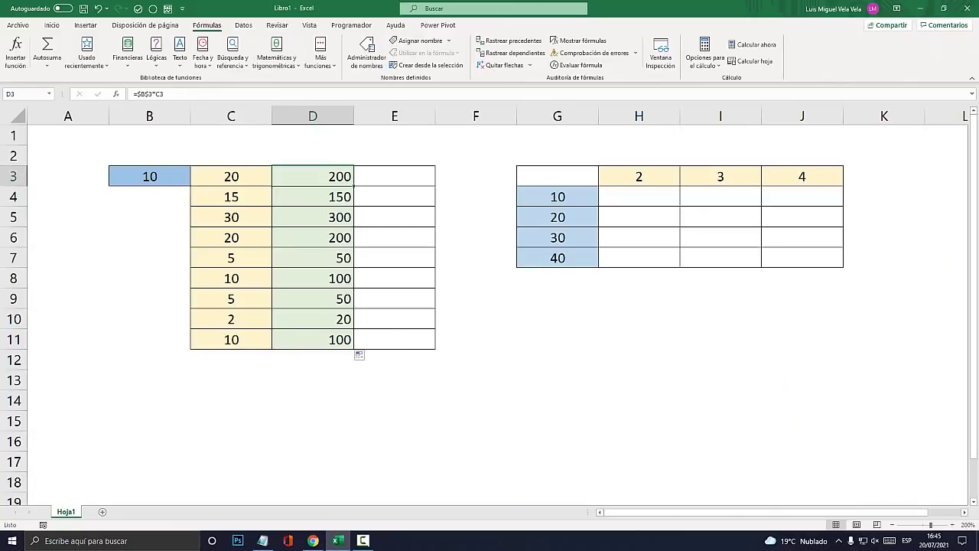
pyautogui.click(353, 224)
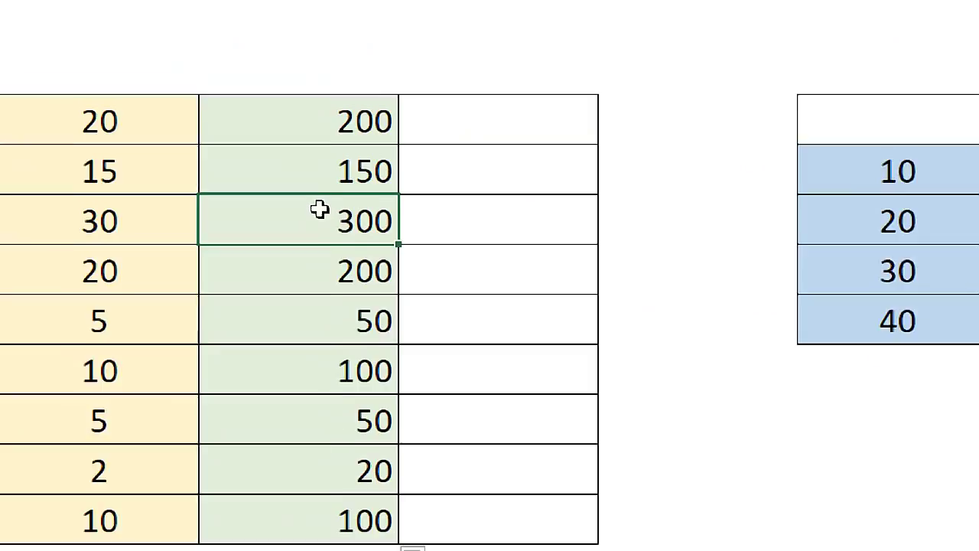
pyautogui.moveTo(323, 176); pyautogui.dragTo(328, 299)
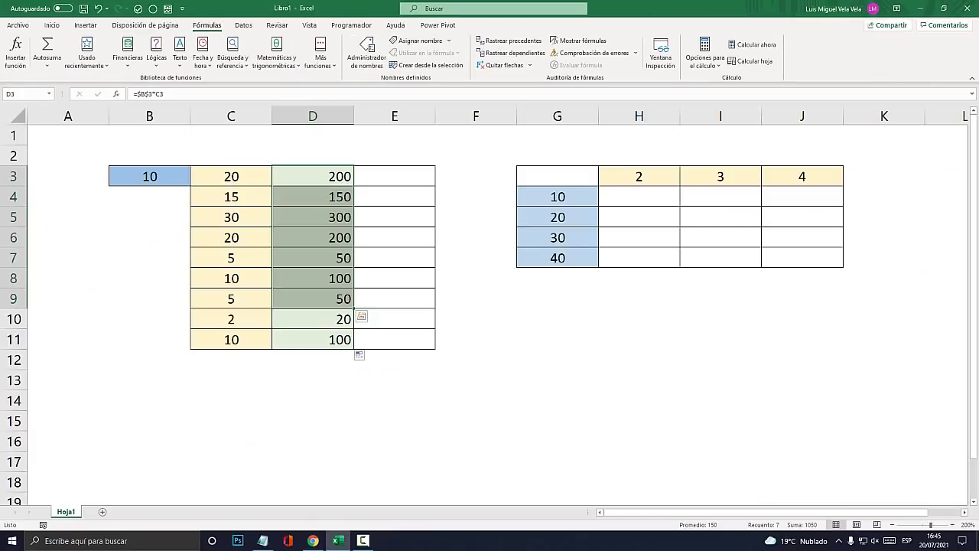
pyautogui.click(353, 196)
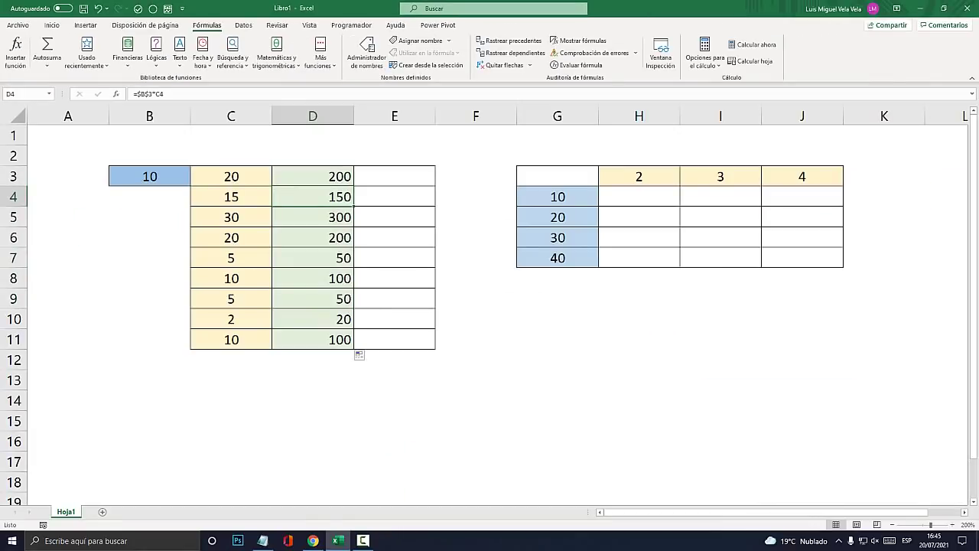
pyautogui.click(352, 278)
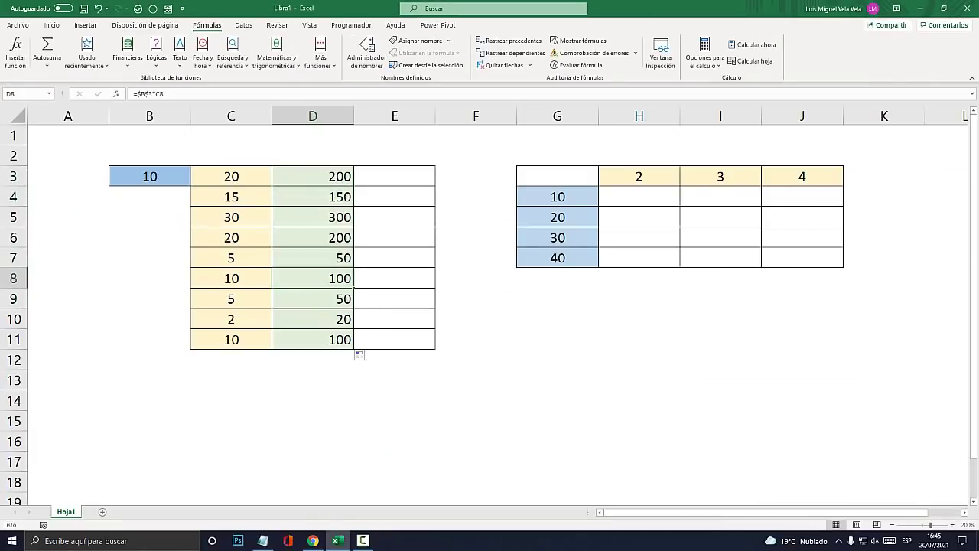
pyautogui.click(352, 182)
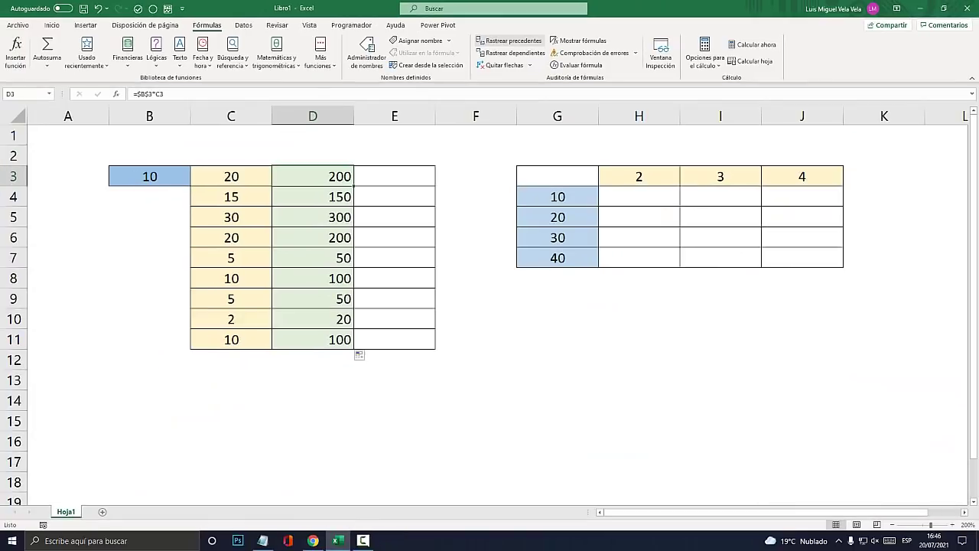
# Trace D3's precedents, showing B3 and C3 feeding its 200, and inspect its formula
pyautogui.click(527, 122)
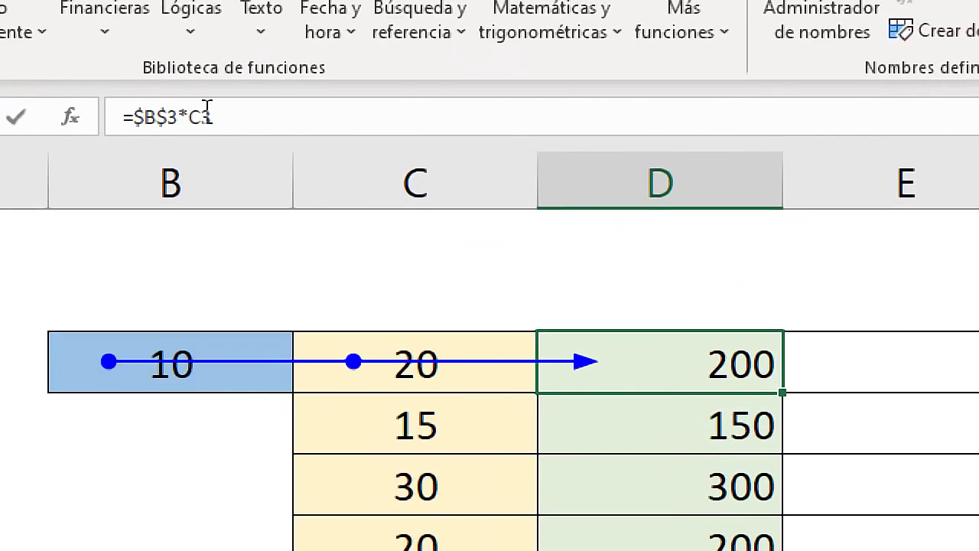
pyautogui.click(549, 274)
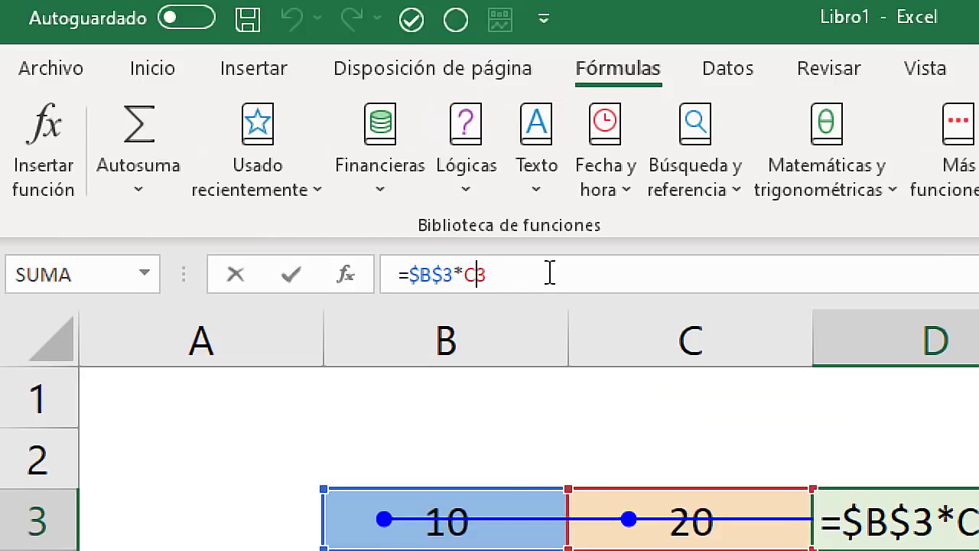
pyautogui.moveTo(536, 274); pyautogui.dragTo(414, 274)
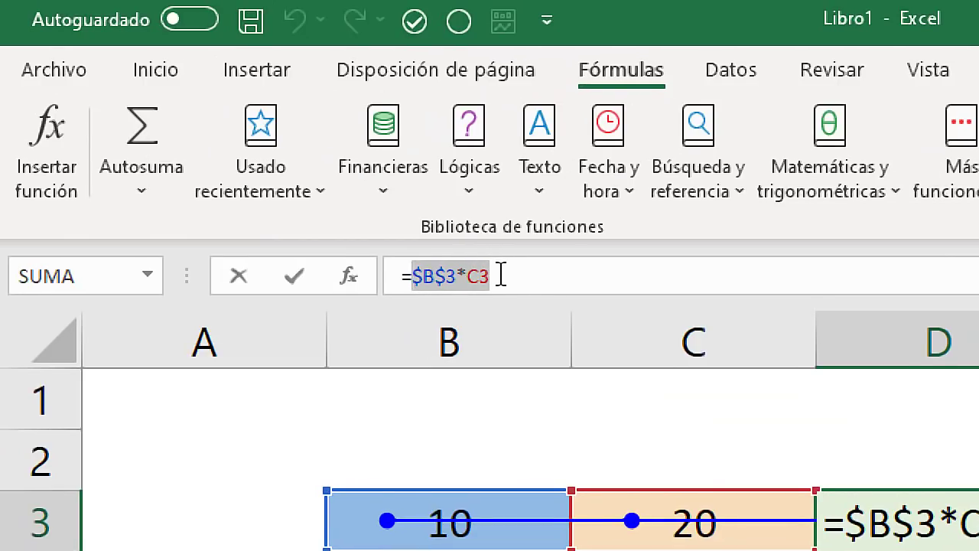
pyautogui.click(498, 275)
pyautogui.press('Escape')
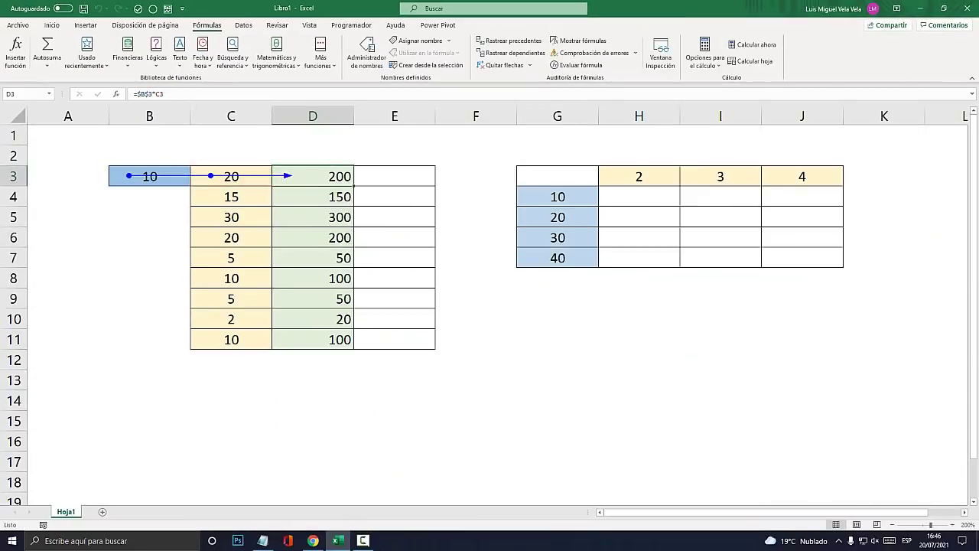
# Inspect D4's formula =$B$3*C4 in the formula bar, leaving it unchanged
pyautogui.click(313, 197)
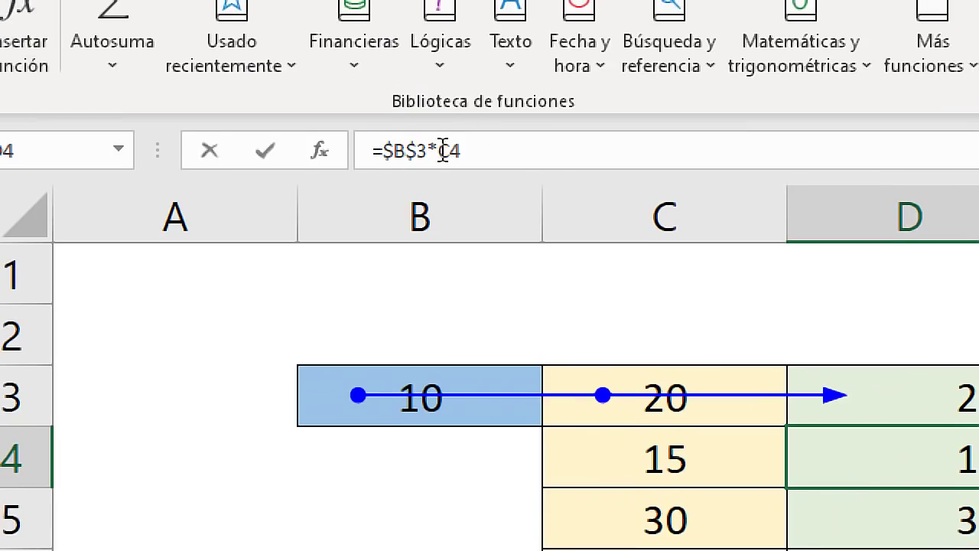
pyautogui.click(156, 94)
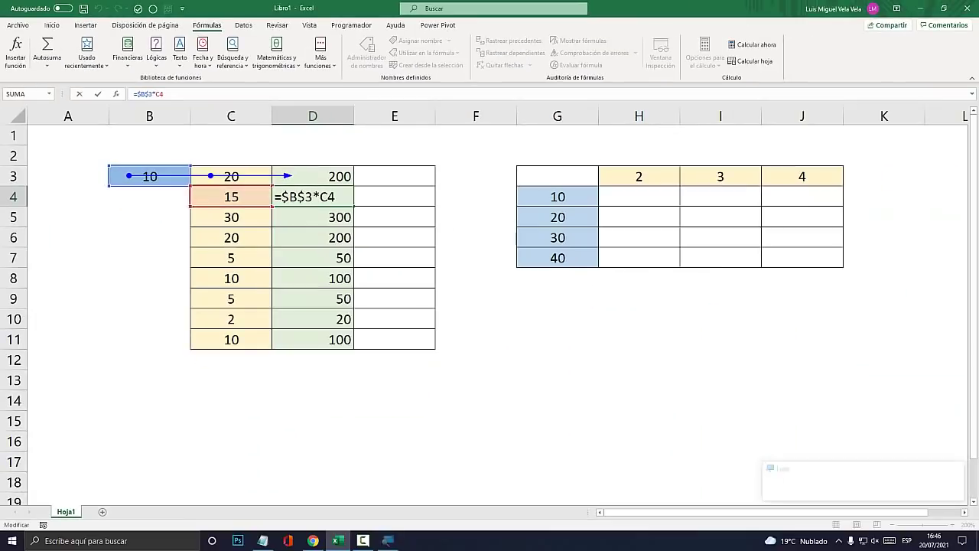
pyautogui.hotkey('ctrl', 'Return')
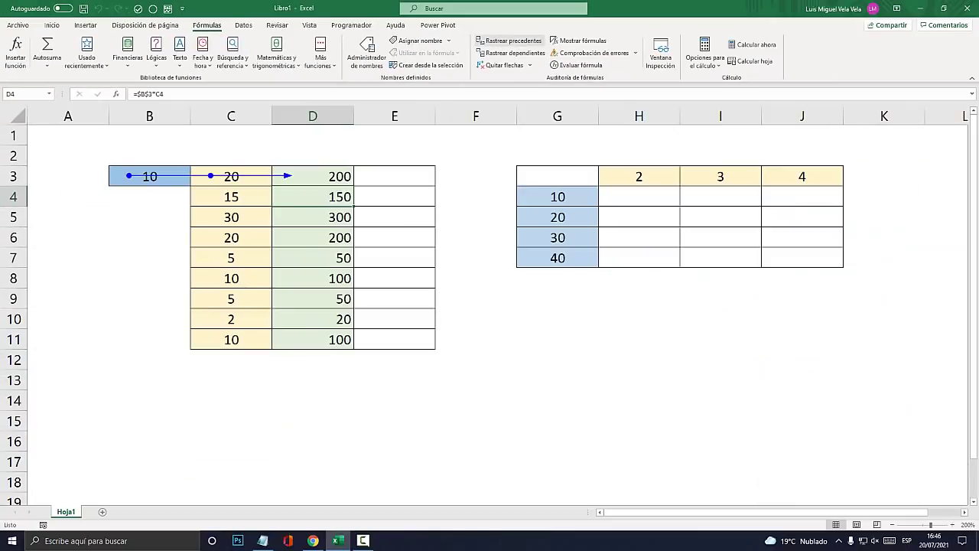
# Trace precedents for D4, D5, D6 and D7 in turn
pyautogui.click(509, 41)
pyautogui.press('Down')
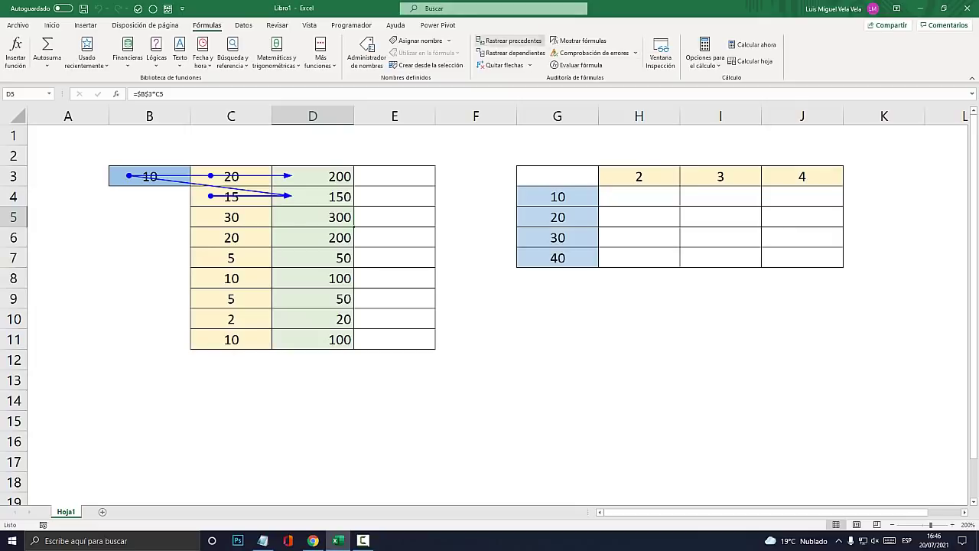
pyautogui.click(508, 40)
pyautogui.press('Down')
pyautogui.click(508, 40)
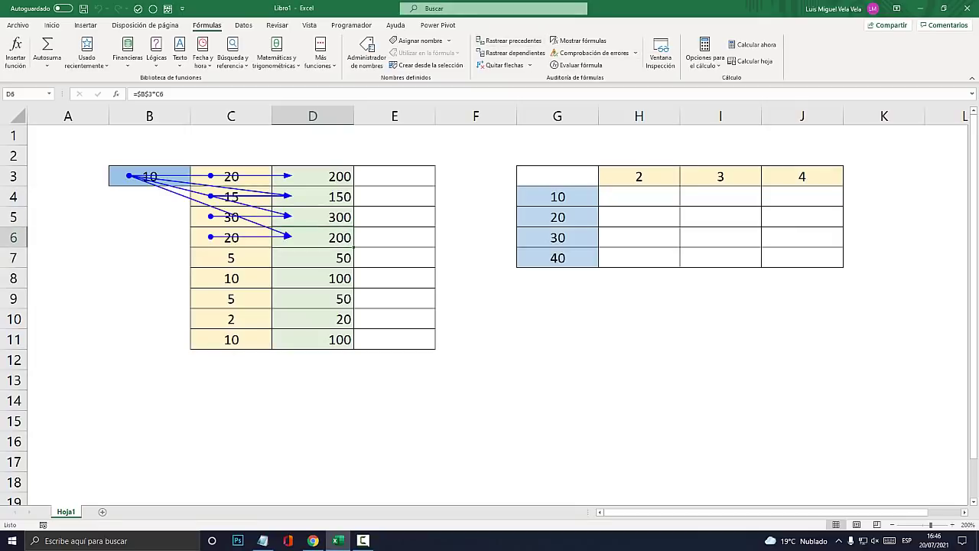
pyautogui.press('Down')
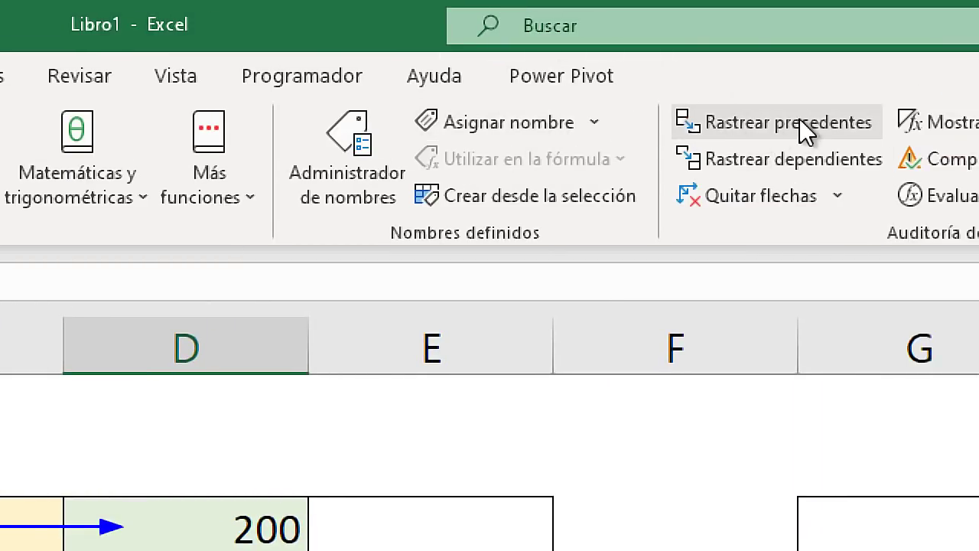
pyautogui.click(782, 131)
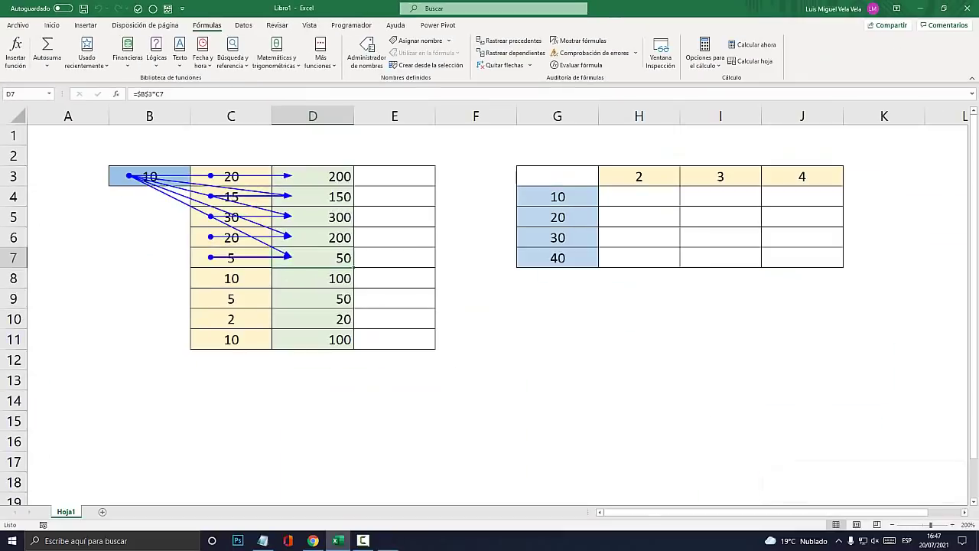
# Check the lower results in column D, from D9 downward
pyautogui.click(313, 298)
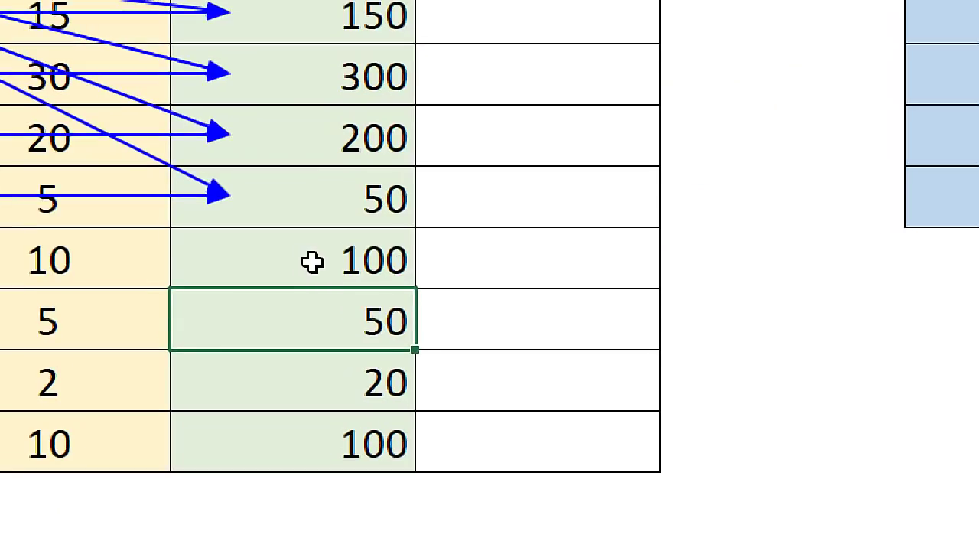
pyautogui.click(320, 279)
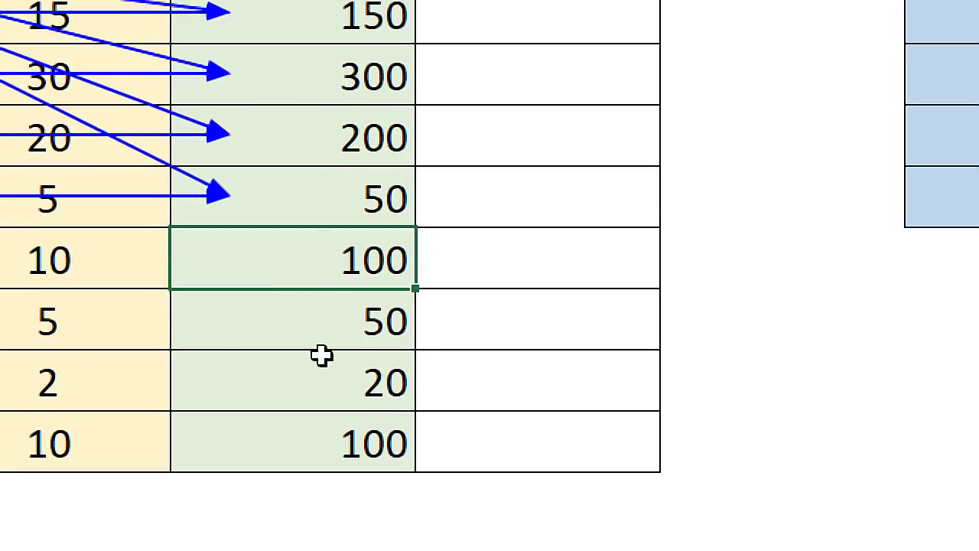
pyautogui.click(323, 318)
pyautogui.click(324, 420)
pyautogui.click(327, 321)
pyautogui.click(332, 264)
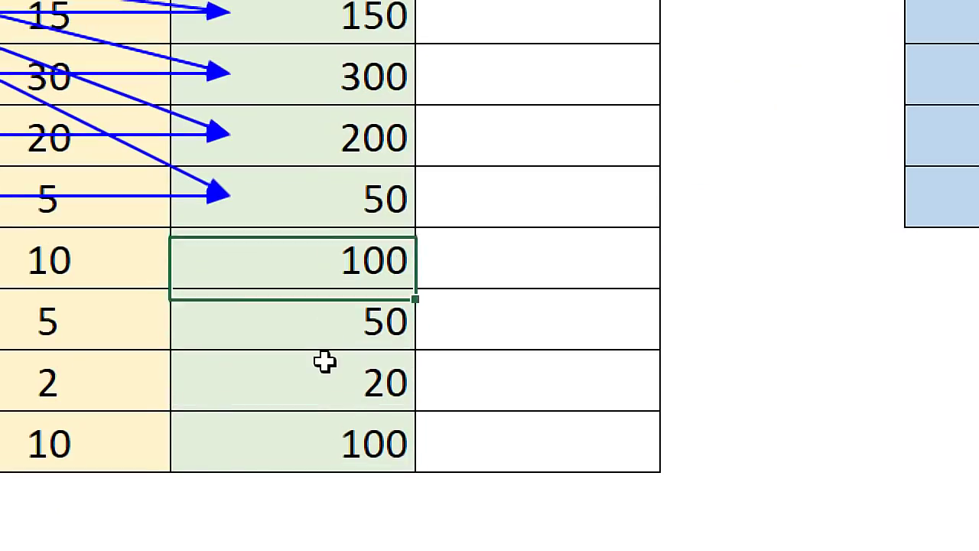
pyautogui.click(326, 383)
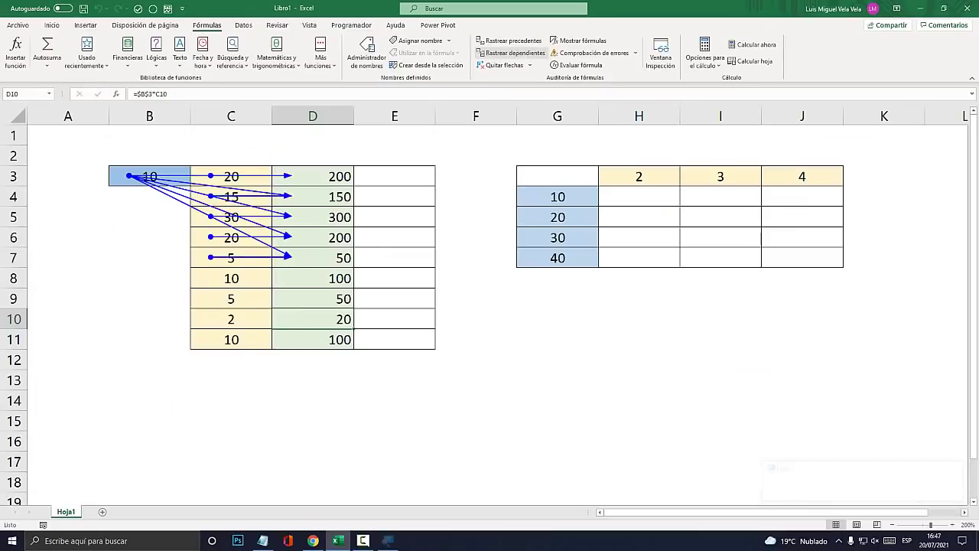
# Trace D10's dependents, dismiss the alert that none exist, and open Windows search
pyautogui.click(533, 107)
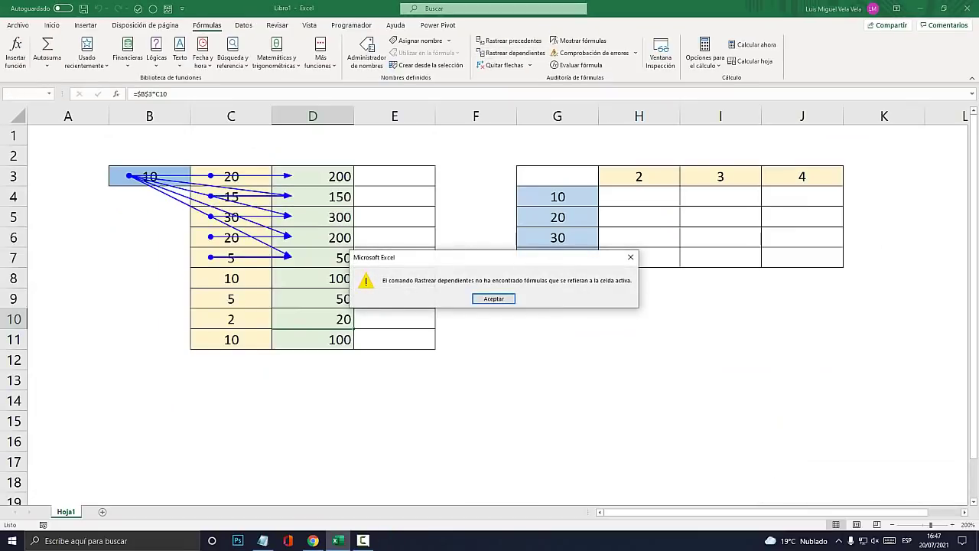
pyautogui.click(494, 298)
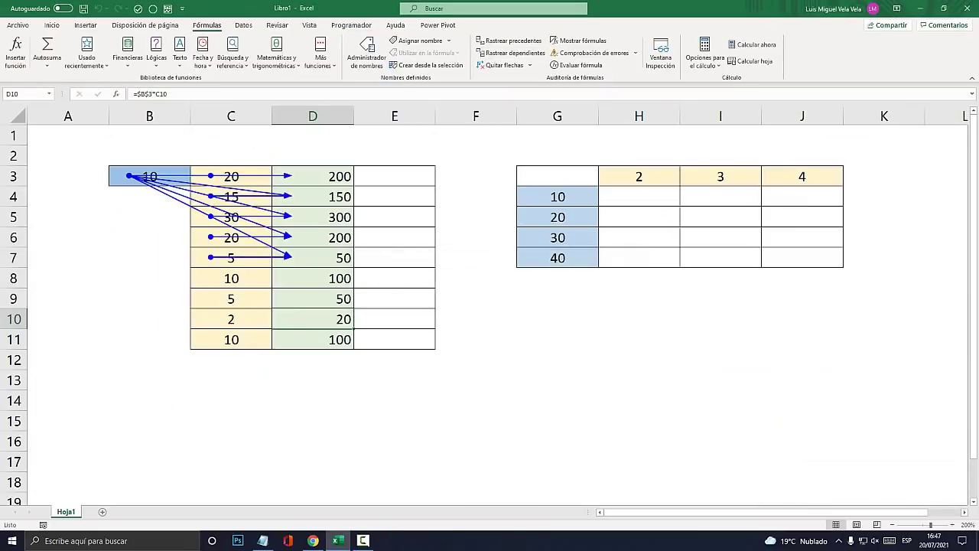
pyautogui.press('super')
# Launch Notepad via 'bloc' and set its font size to 48 points
pyautogui.write('bloc')
pyautogui.press('Return')
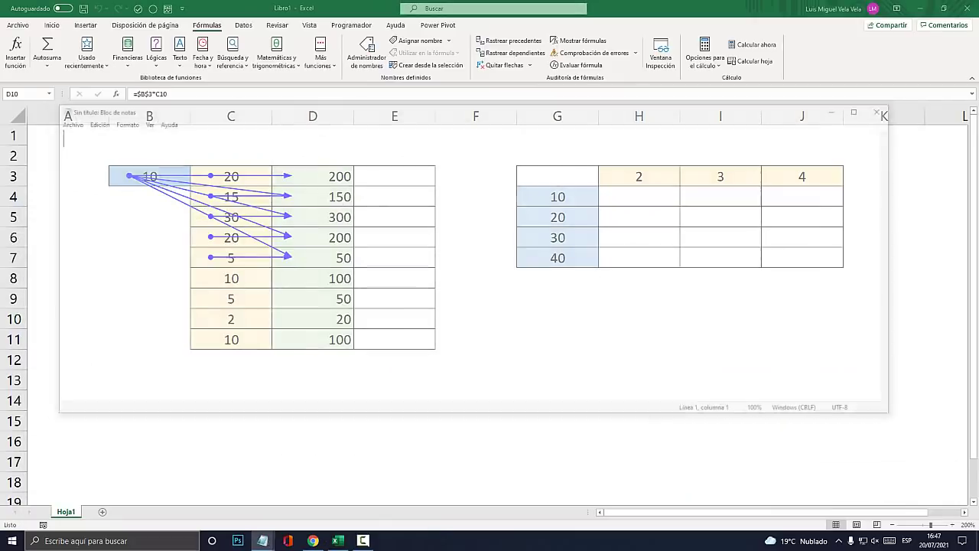
pyautogui.hotkey('alt', 'o')
pyautogui.press('Down')
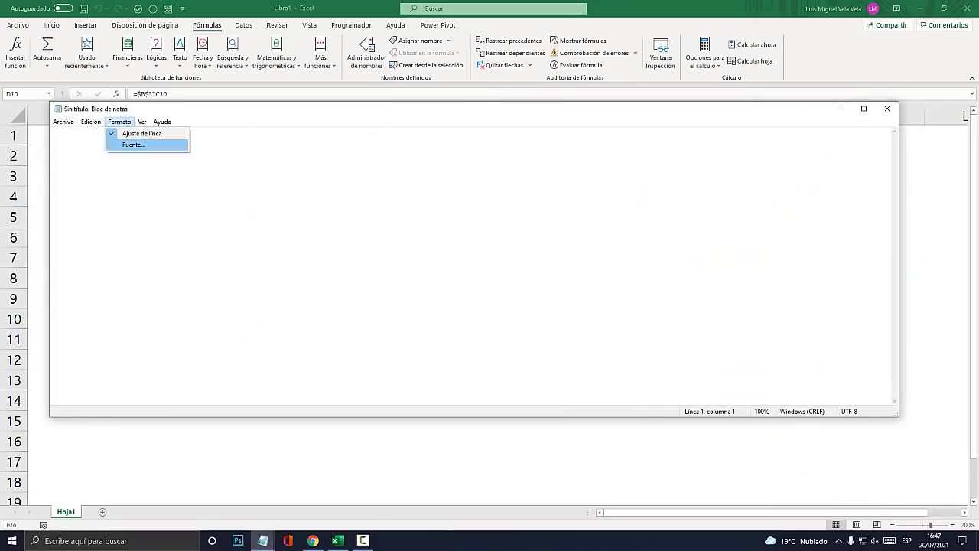
pyautogui.press('Return')
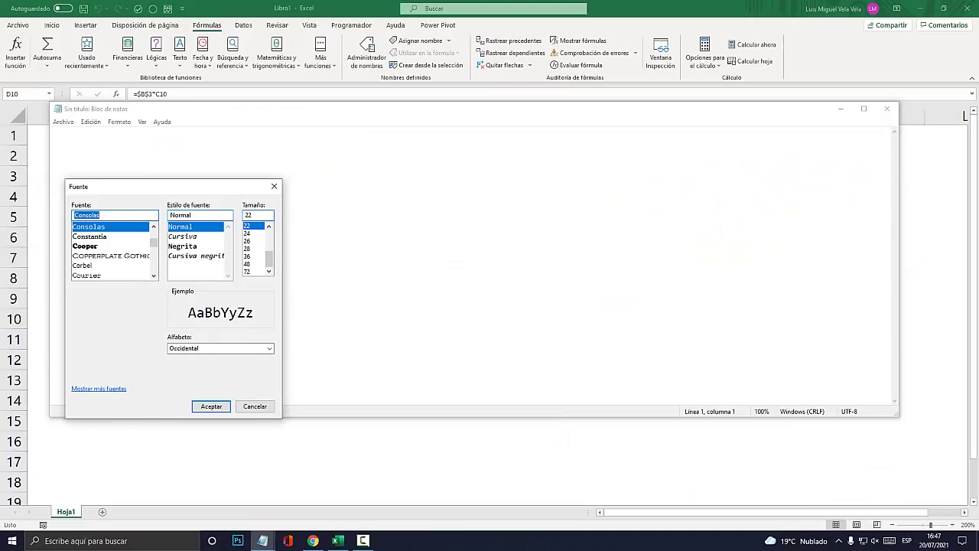
pyautogui.press('Tab')
pyautogui.press('Tab')
pyautogui.press('Down')
pyautogui.press('Down')
pyautogui.press('Down')
pyautogui.press('Down')
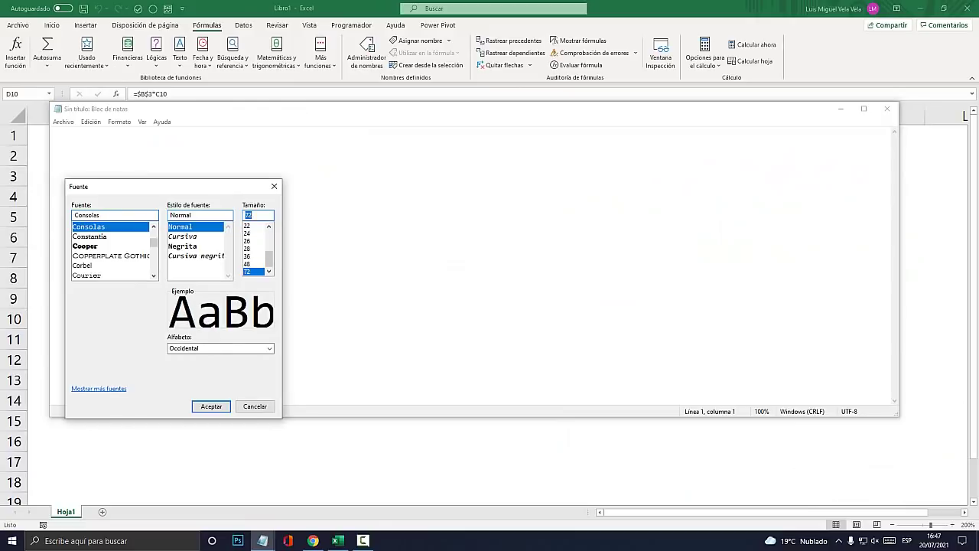
pyautogui.press('Up')
pyautogui.press('Return')
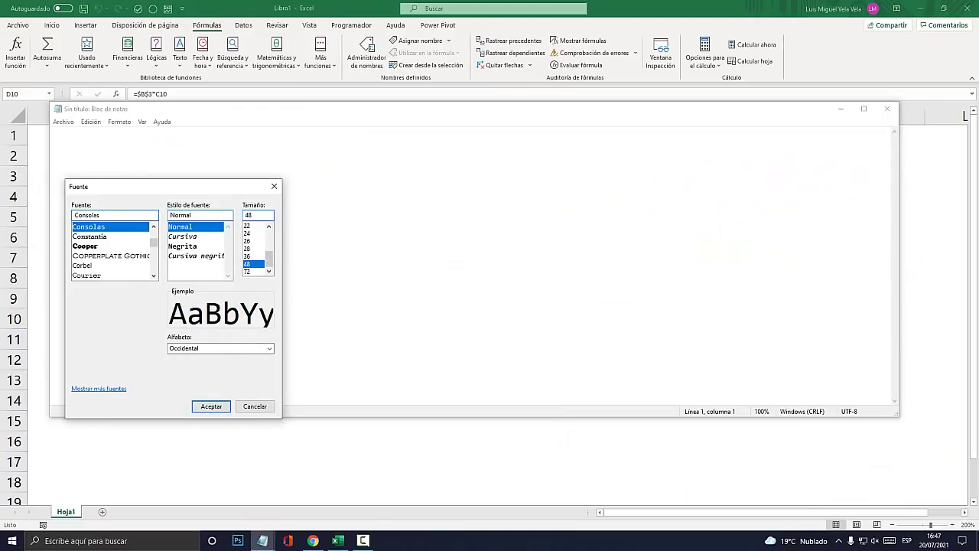
# Type the note 'Precedentes = Celda tiene FORMULAS' and return to Excel
pyautogui.moveTo(276, 112); pyautogui.dragTo(376, 268)
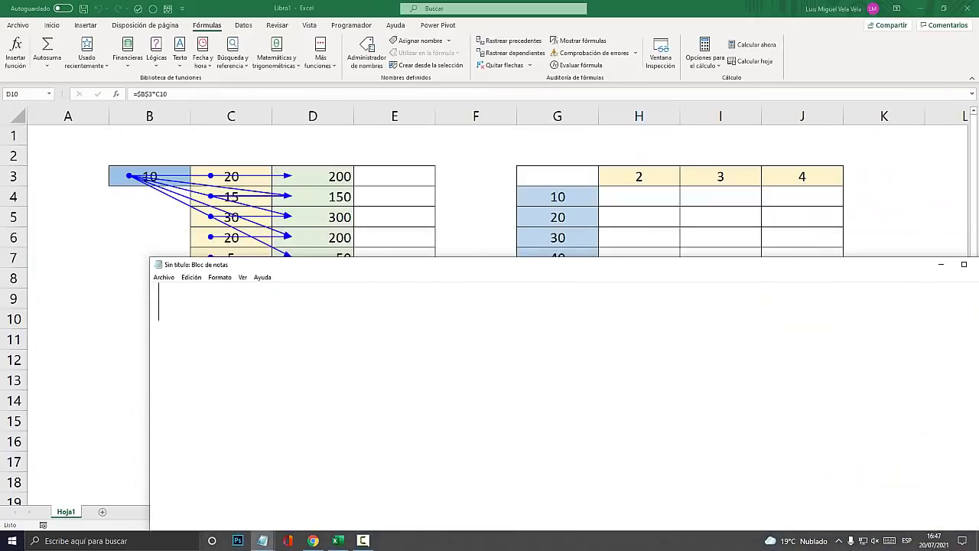
pyautogui.write('Precente')
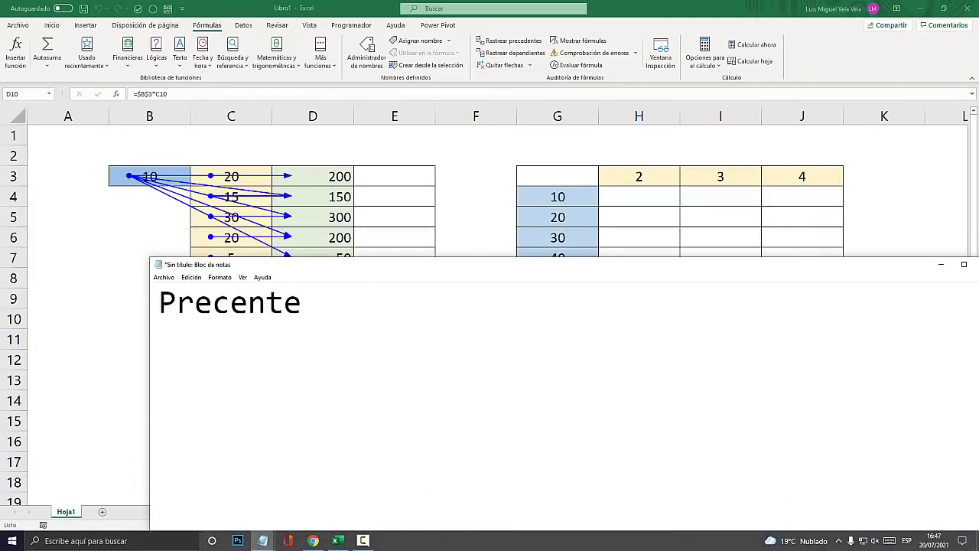
pyautogui.press('BackSpace')
pyautogui.press('BackSpace')
pyautogui.press('BackSpace')
pyautogui.write('dent')
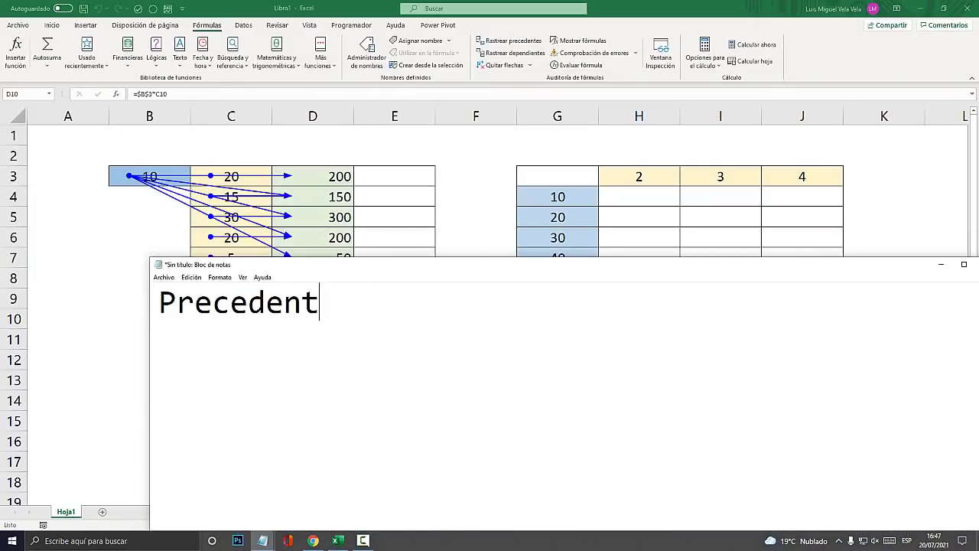
pyautogui.write('es ?')
pyautogui.press('BackSpace')
pyautogui.write('Celda ti')
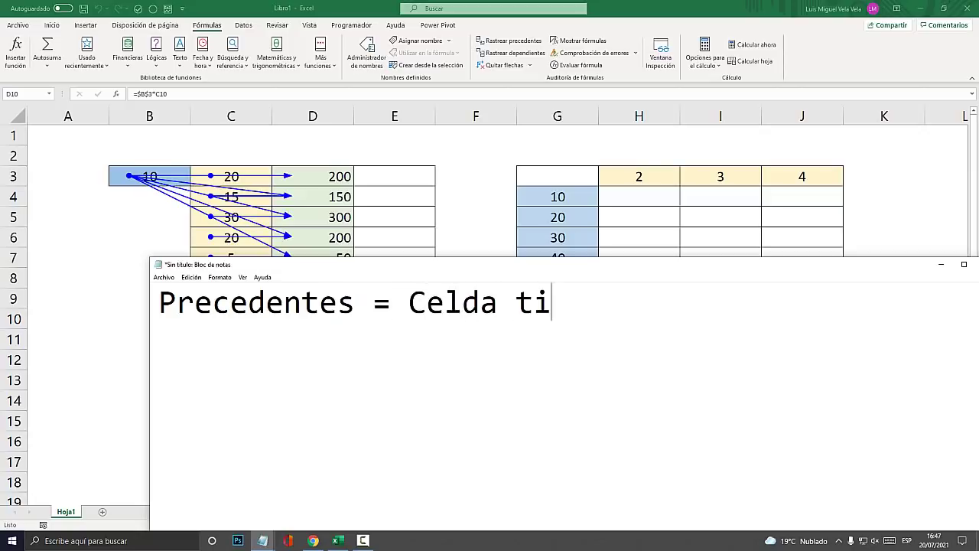
pyautogui.write('ene FORMULAS')
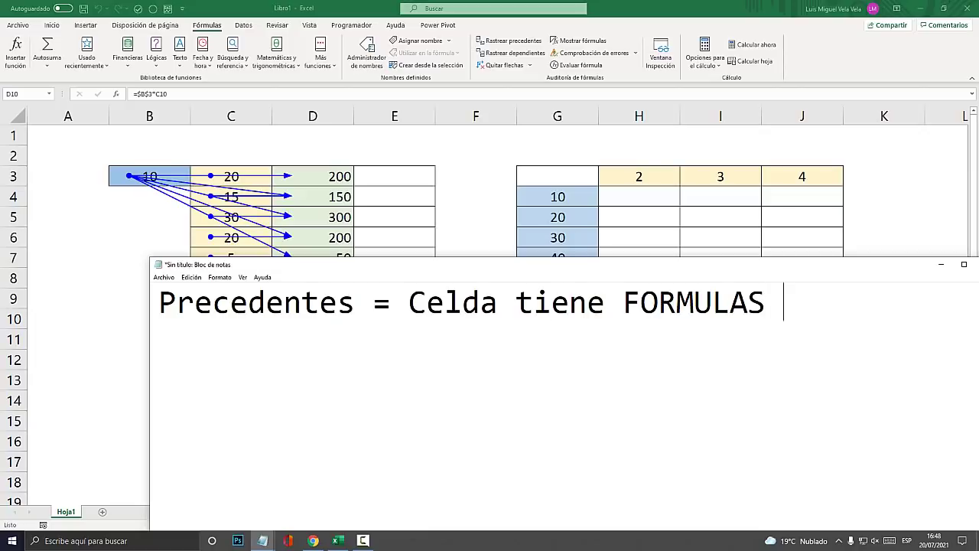
pyautogui.hotkey('shift', 'Right')
pyautogui.hotkey('shift', 'Right')
pyautogui.hotkey('shift', 'Right')
pyautogui.hotkey('shift', 'Right')
pyautogui.hotkey('shift', 'Right')
pyautogui.hotkey('shift', 'Right')
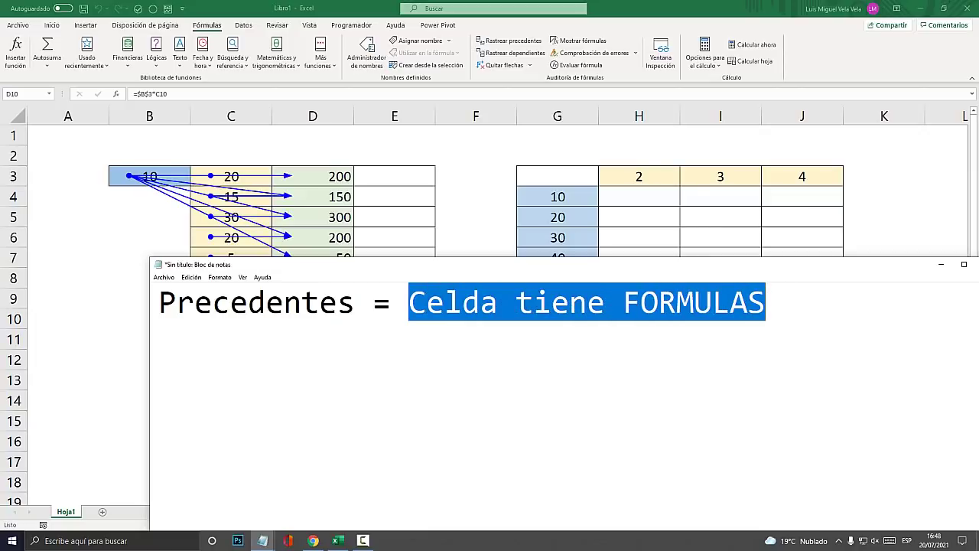
pyautogui.hotkey('alt', 'Tab')
# Inspect the references in D3's formula =$B$3*C3, then select the constant 10 in B3
pyautogui.click(315, 175)
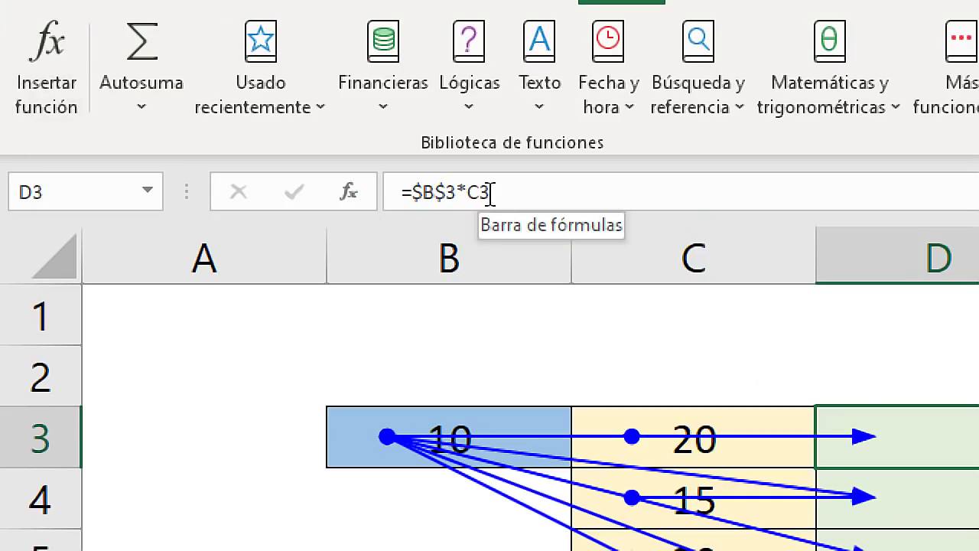
pyautogui.click(499, 190)
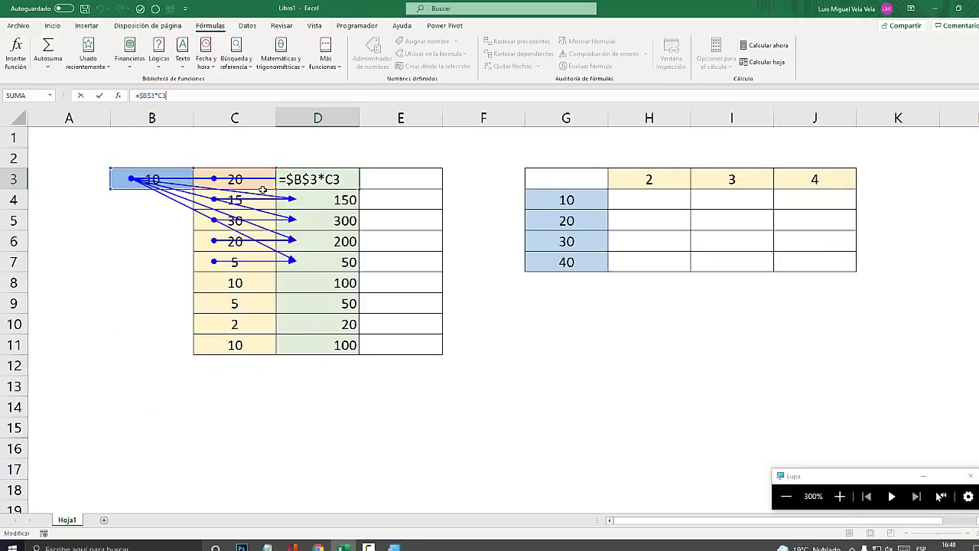
pyautogui.press('Escape')
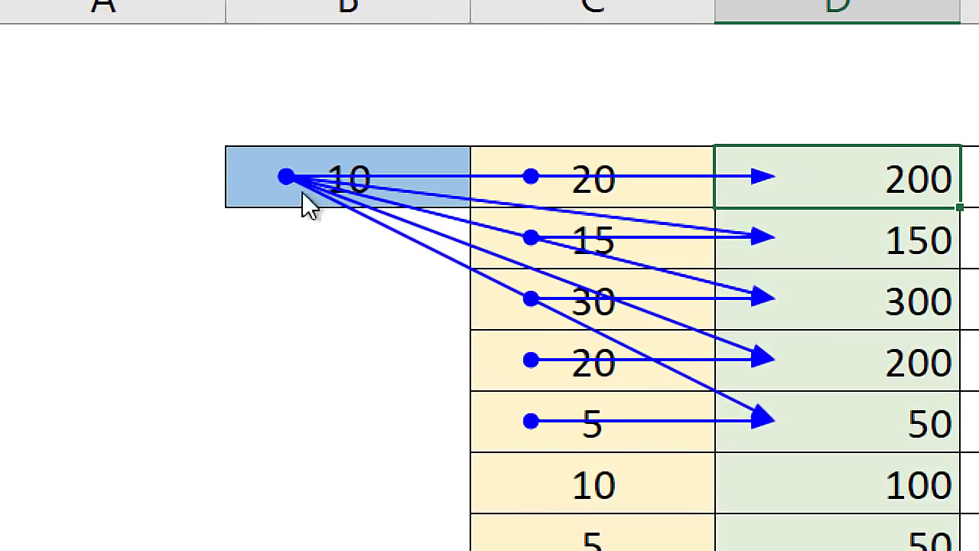
pyautogui.press('Left')
pyautogui.press('Left')
pyautogui.press('Up')
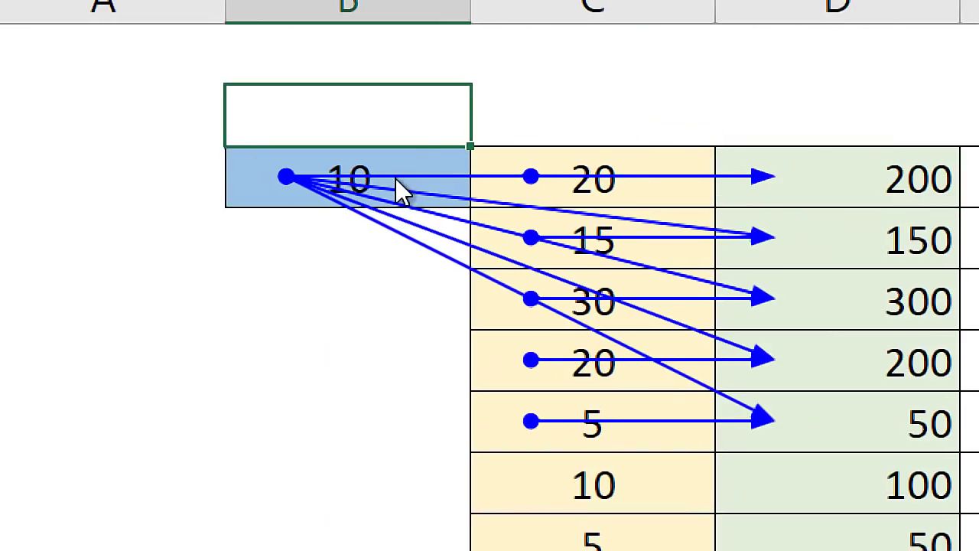
pyautogui.click(396, 178)
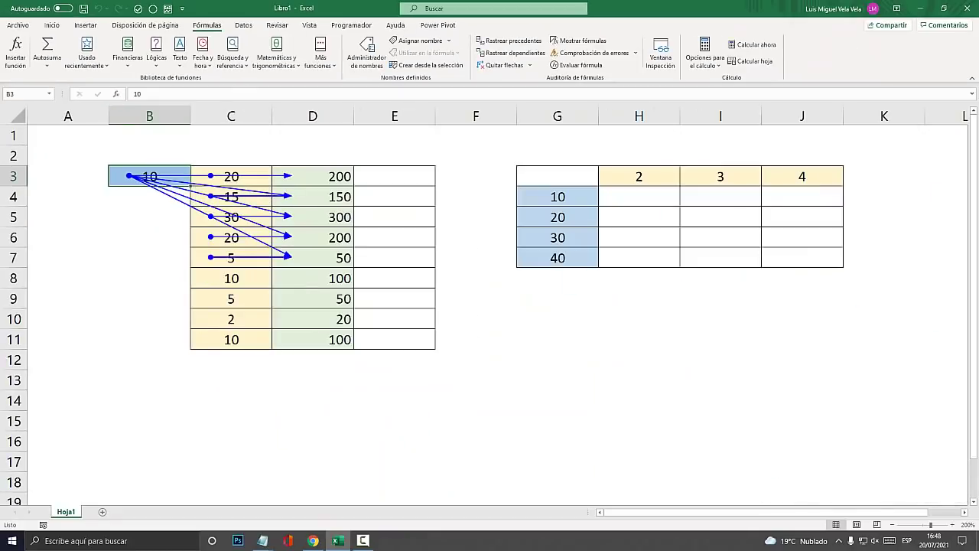
# Try tracing precedents for the plain value in C8 and dismiss the resulting alert
pyautogui.click(231, 319)
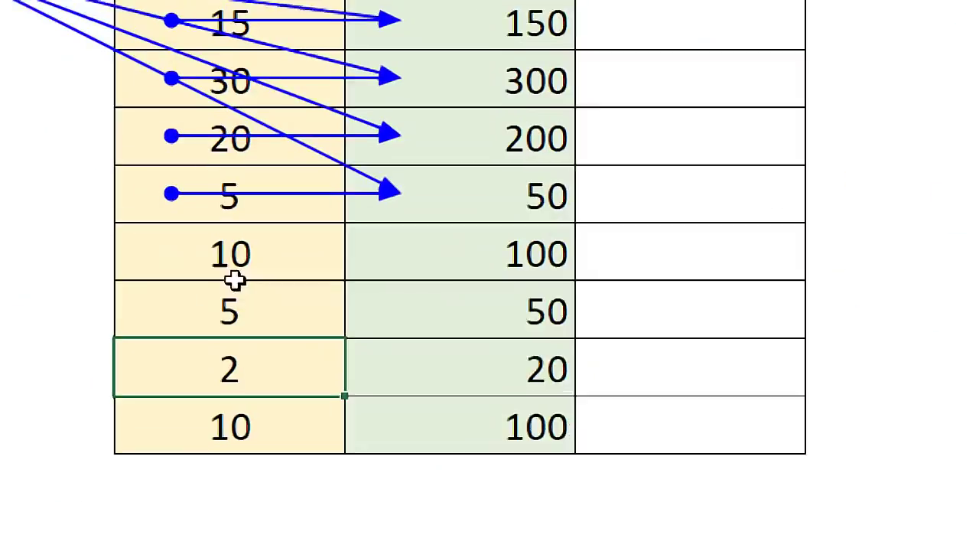
pyautogui.click(240, 279)
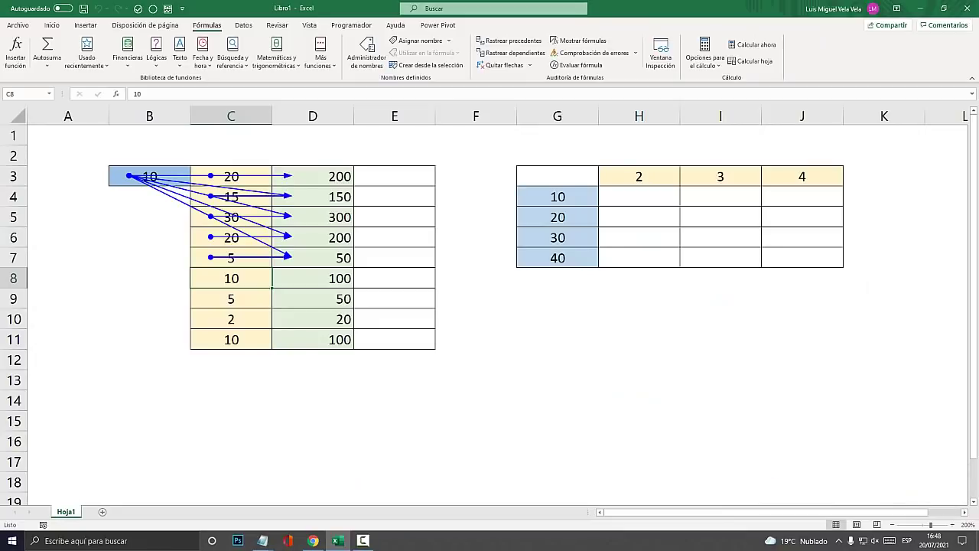
pyautogui.click(525, 26)
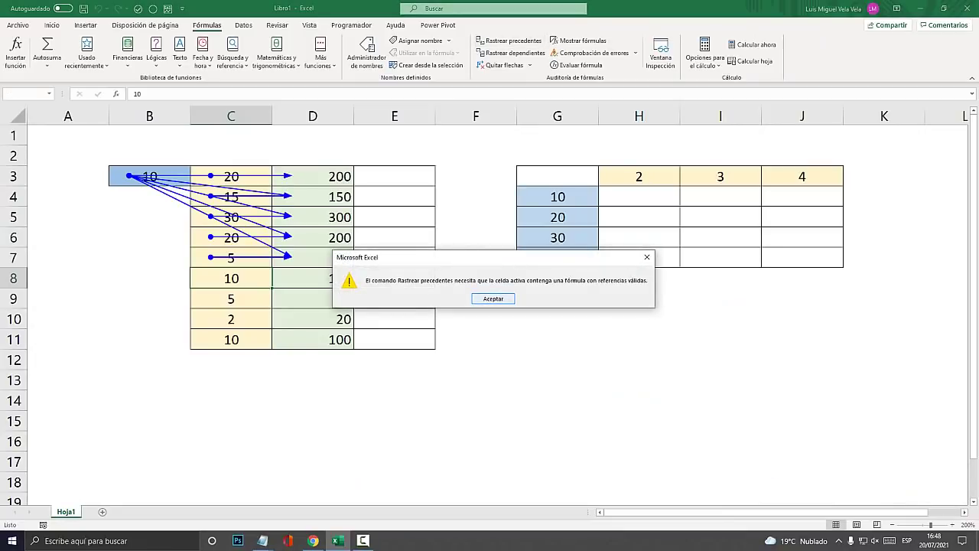
pyautogui.click(493, 298)
# Add a Notepad line defining Dependientes as 'Celdas Que no tienen formulas', then switch to Excel
pyautogui.hotkey('alt', 'Tab')
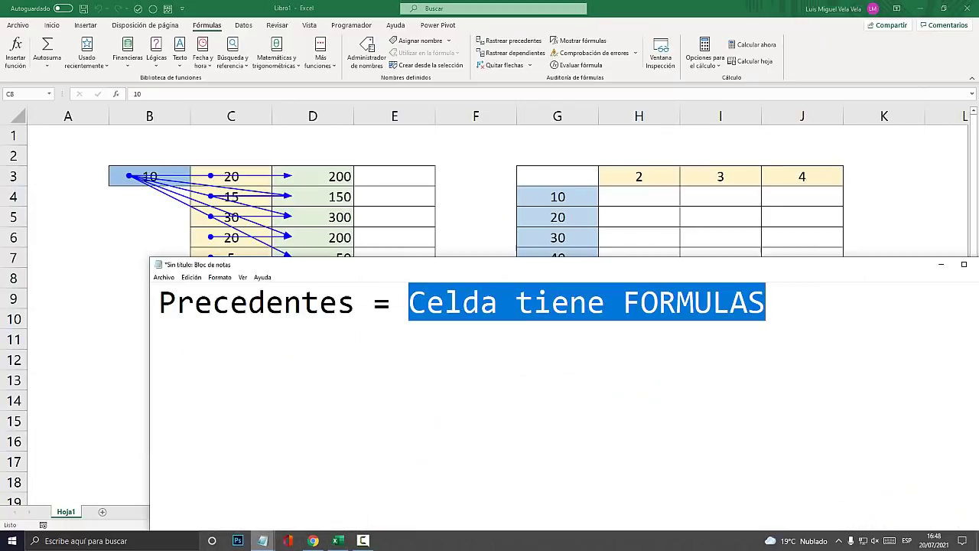
pyautogui.click(783, 302)
pyautogui.write('Depe')
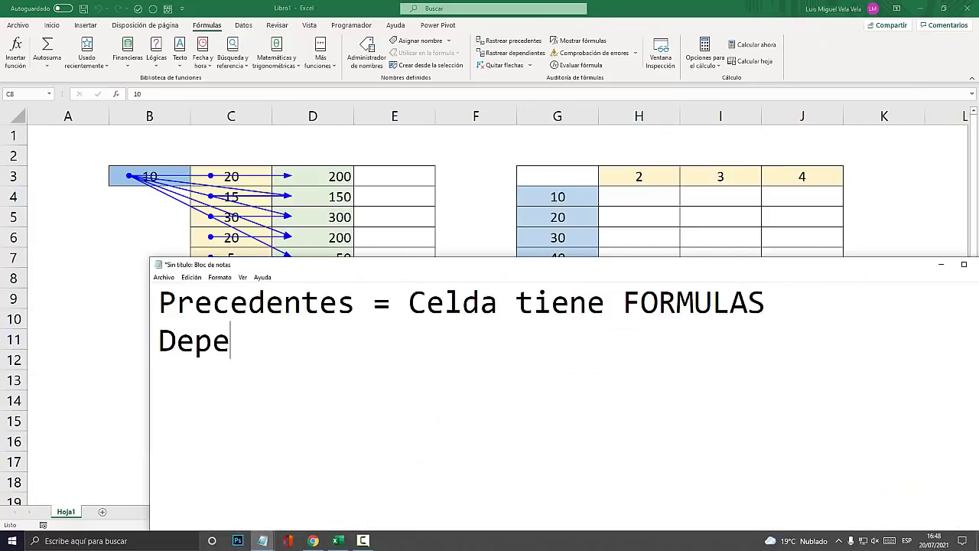
pyautogui.write('ndientes?')
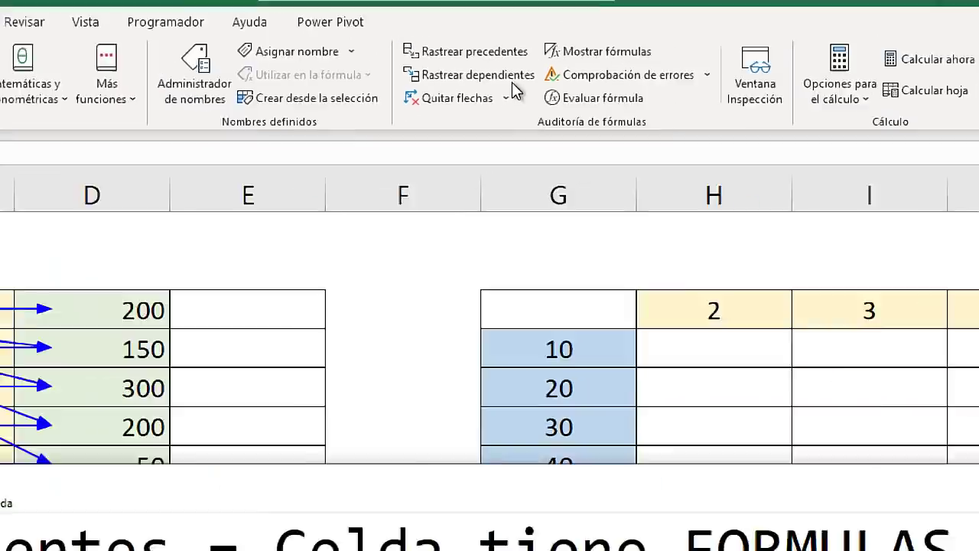
pyautogui.write('Ce')
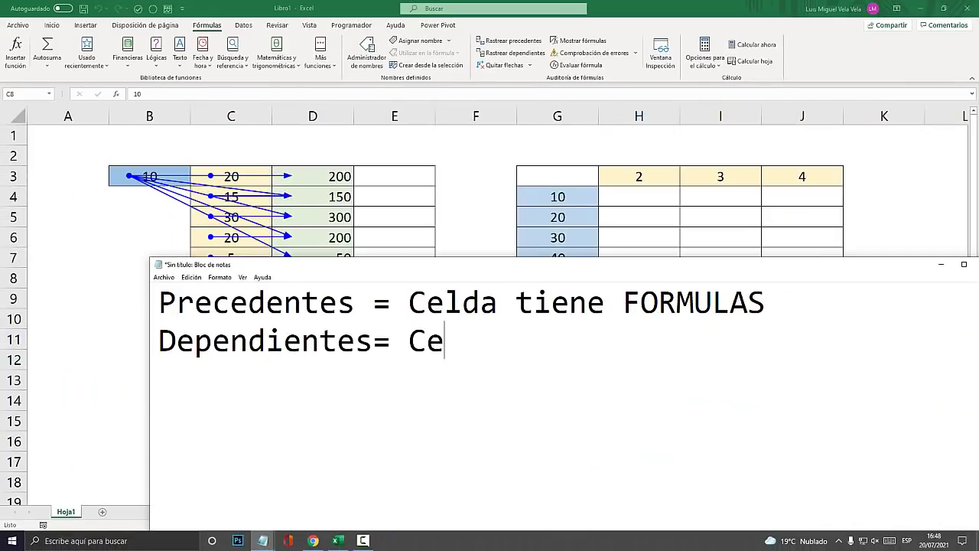
pyautogui.write('ldas ')
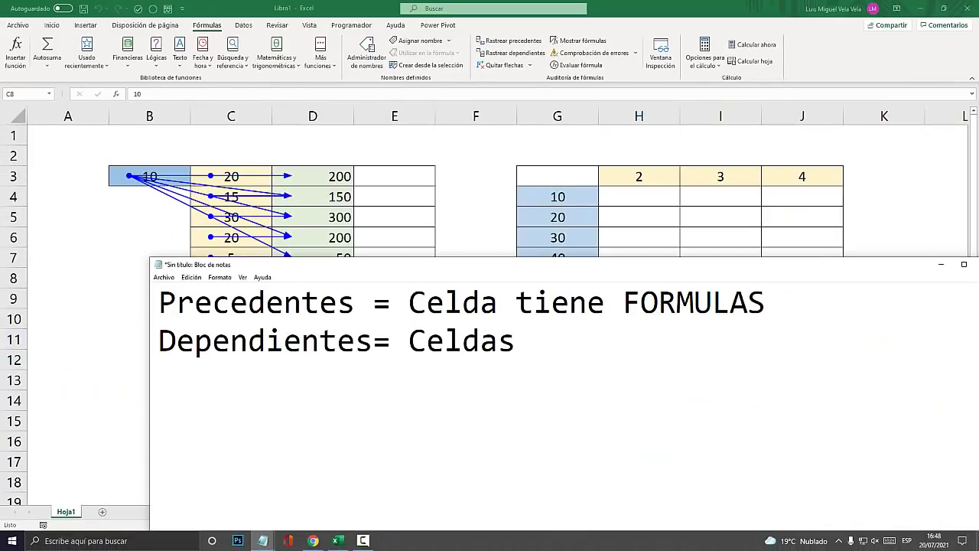
pyautogui.write('Que no tienen')
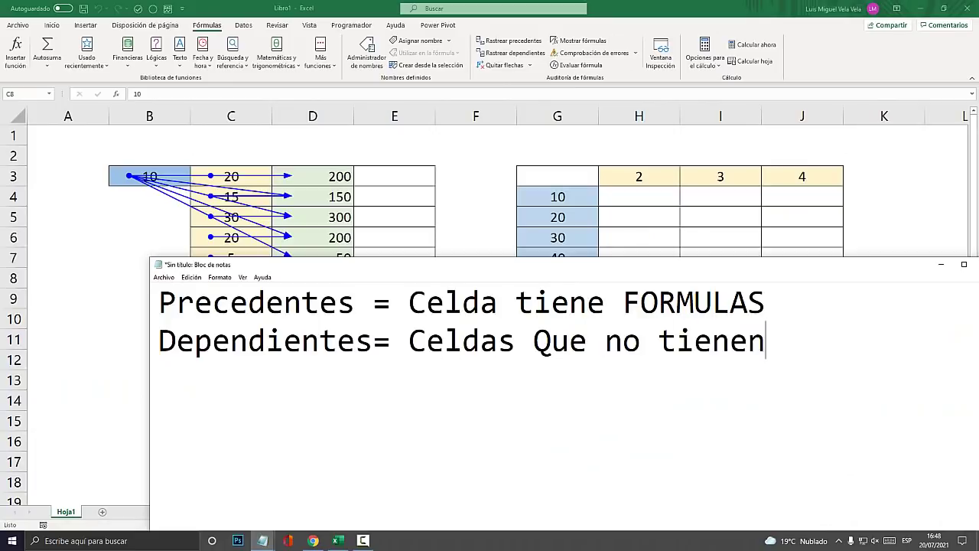
pyautogui.write(' formulas')
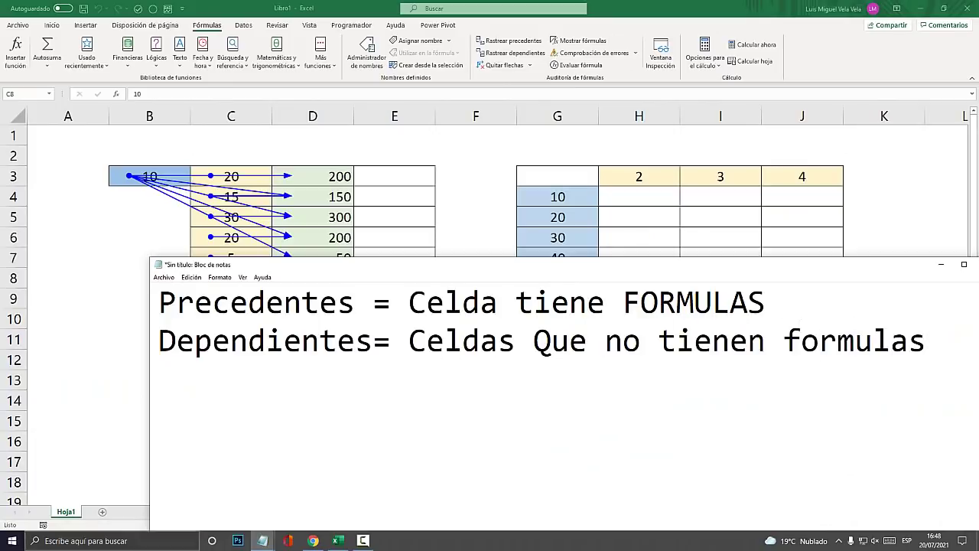
pyautogui.hotkey('shift', 'Left')
pyautogui.hotkey('shift', 'Left')
pyautogui.hotkey('shift', 'Left')
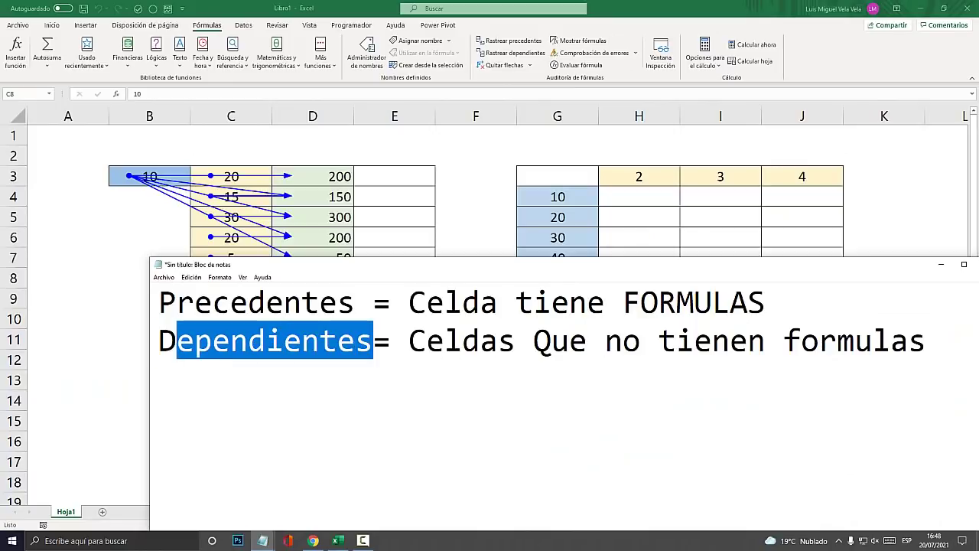
pyautogui.hotkey('shift', 'Left')
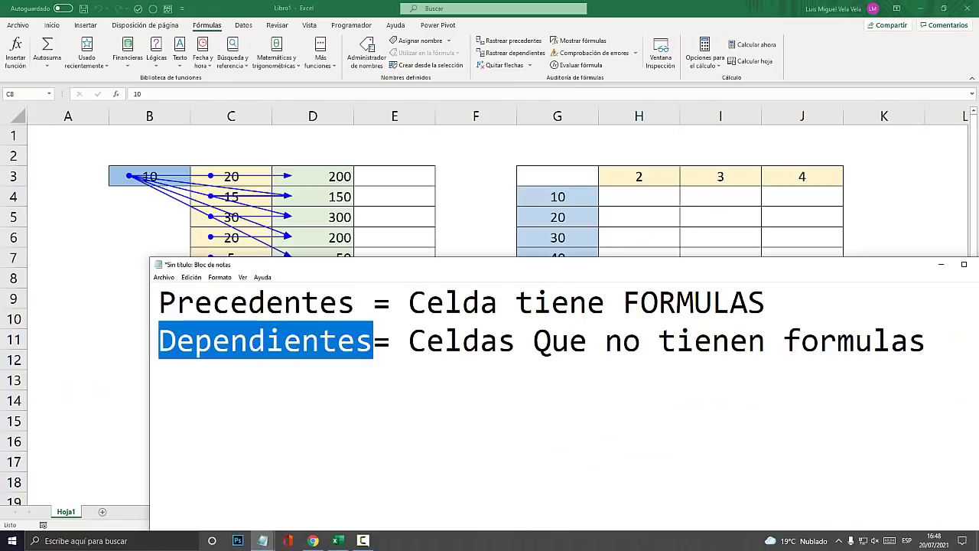
pyautogui.hotkey('alt', 'Tab')
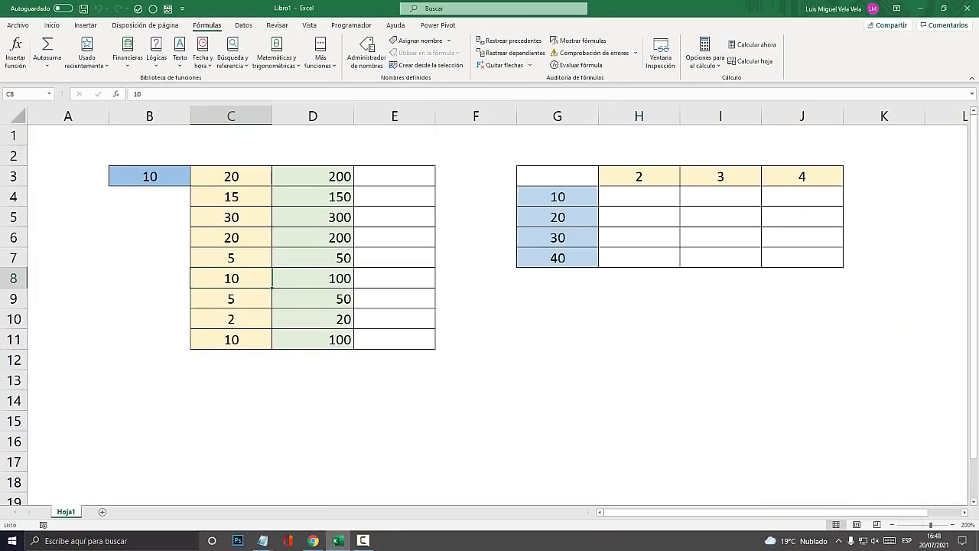
# Bring the notes forward and fix the spacing before the '=' after Dependientes
pyautogui.moveTo(263, 541)
pyautogui.click(313, 501)
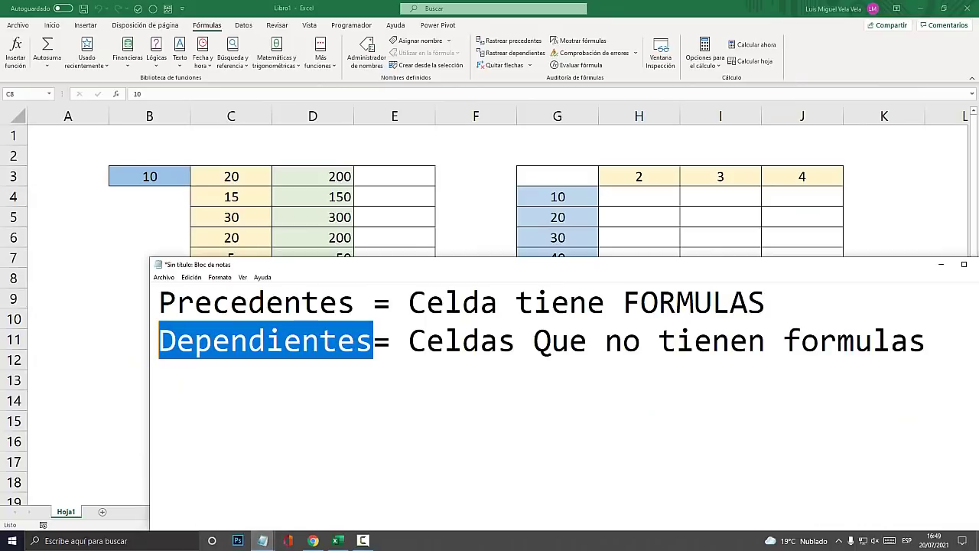
pyautogui.click(363, 340)
pyautogui.moveTo(337, 341)
pyautogui.mouseDown()
pyautogui.moveTo(391, 341)
pyautogui.moveTo(159, 340)
pyautogui.mouseUp()
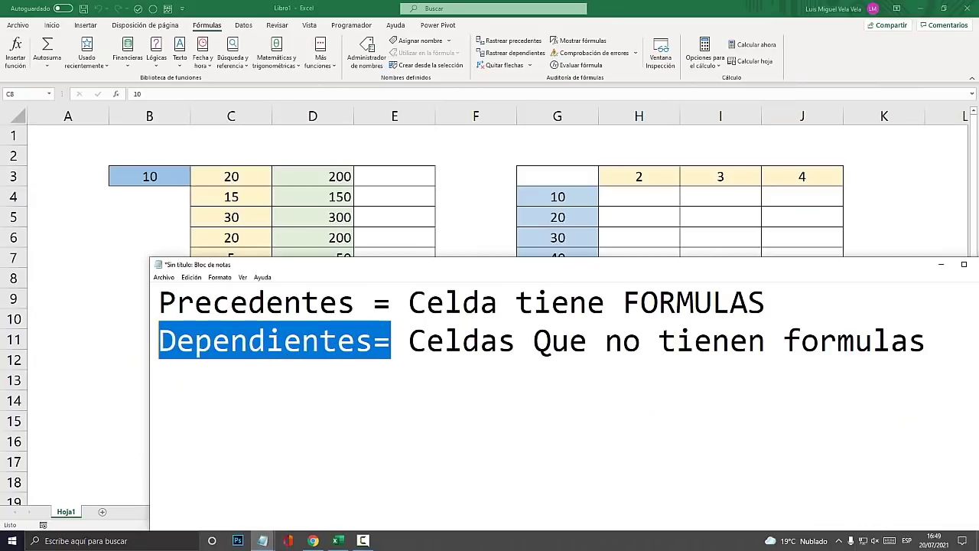
pyautogui.click(372, 341)
pyautogui.moveTo(426, 341); pyautogui.dragTo(945, 341)
# Trace the dependents of B3, then remove the arrows
pyautogui.click(337, 541)
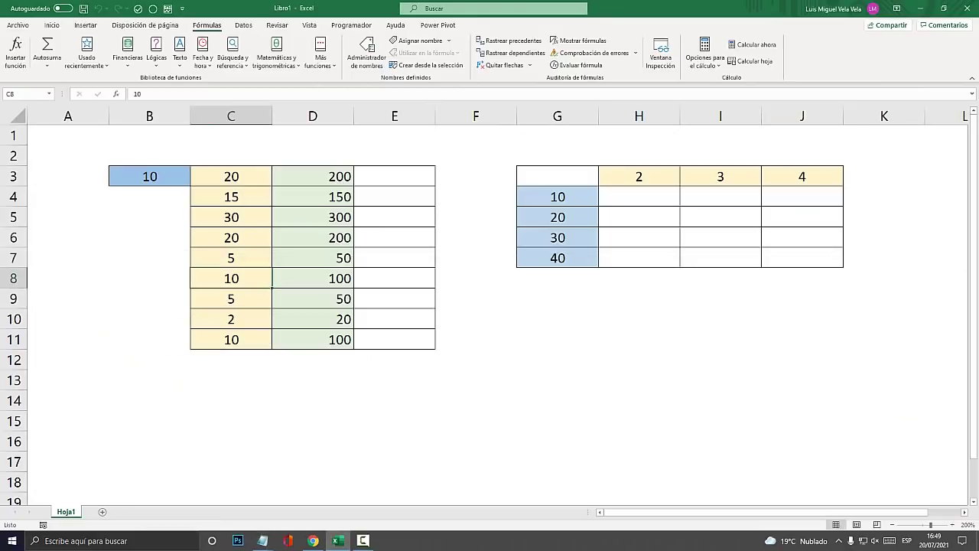
pyautogui.click(149, 176)
pyautogui.press('super+plus')
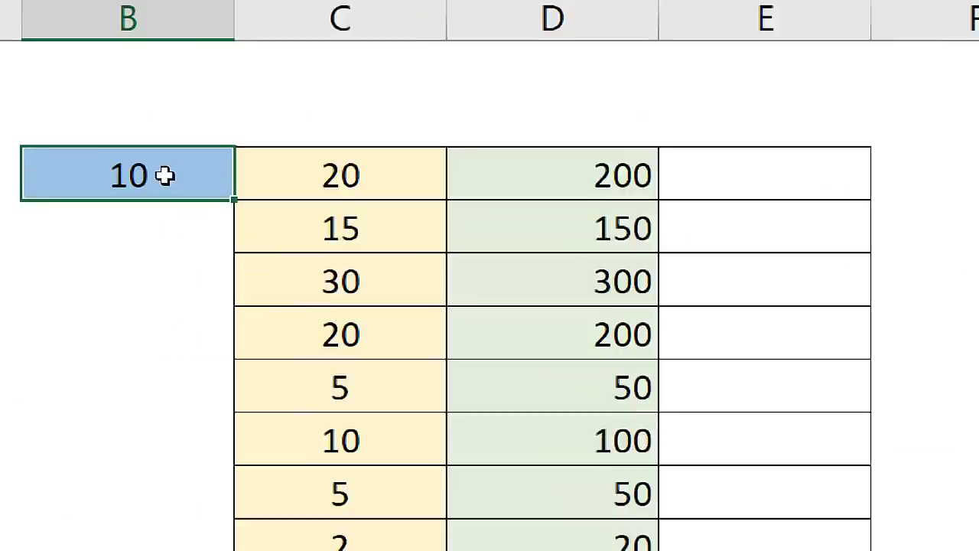
pyautogui.press('super+Escape')
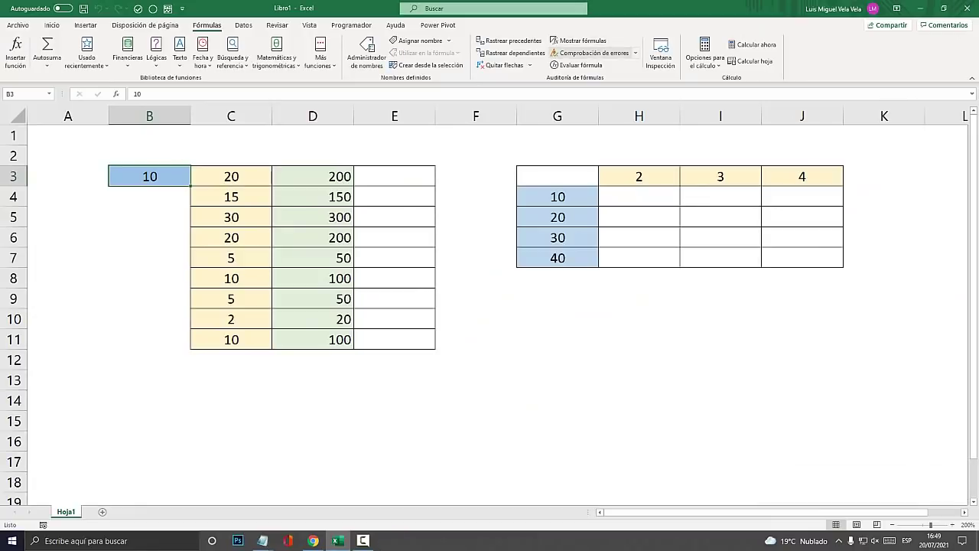
pyautogui.press('super+plus')
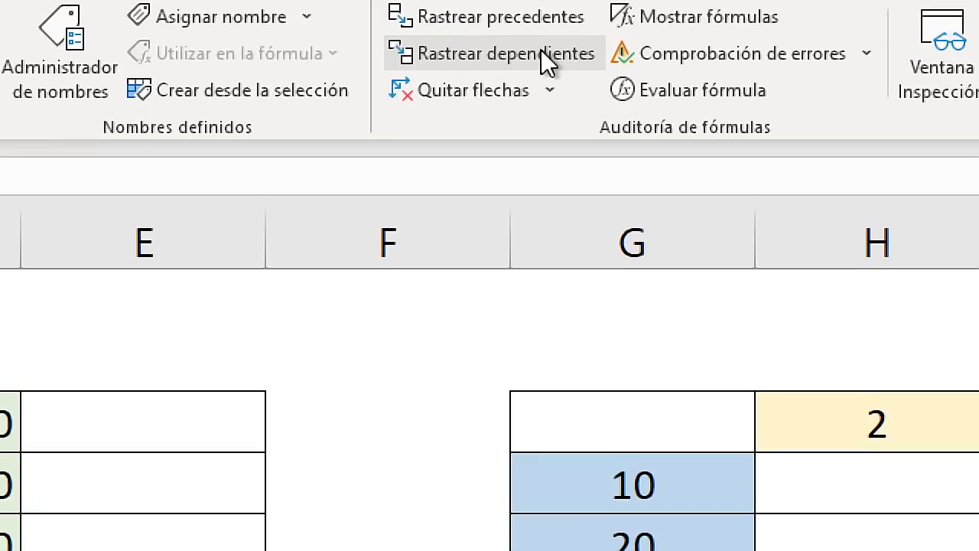
pyautogui.press('super+Escape')
pyautogui.click(515, 53)
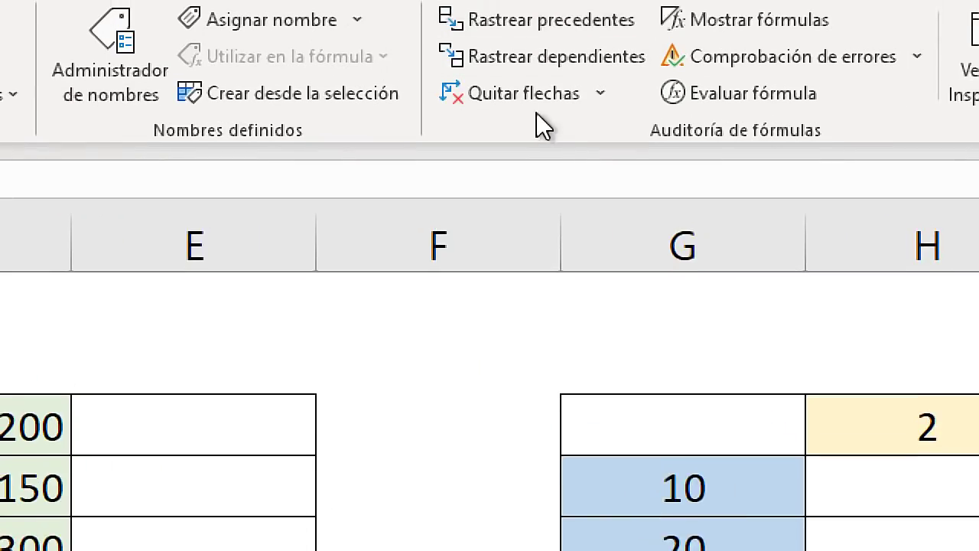
pyautogui.click(506, 65)
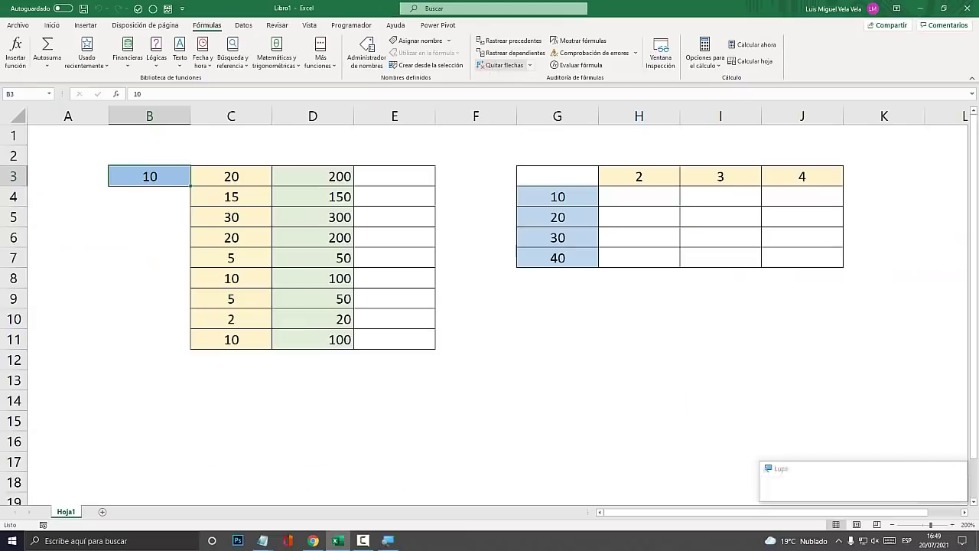
# Trace the precedents of D7, then remove the arrows
pyautogui.click(312, 319)
pyautogui.press('Up')
pyautogui.press('Up')
pyautogui.press('Up')
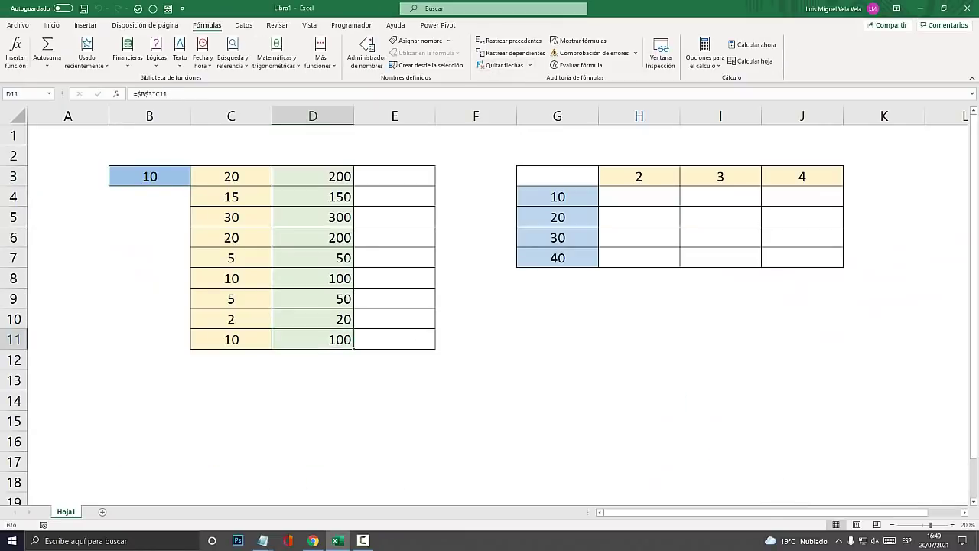
pyautogui.press('Up')
pyautogui.press('Up')
pyautogui.press('Up')
pyautogui.press('Down')
pyautogui.press('Down')
pyautogui.hotkey('shift', 'Down')
pyautogui.press('Down')
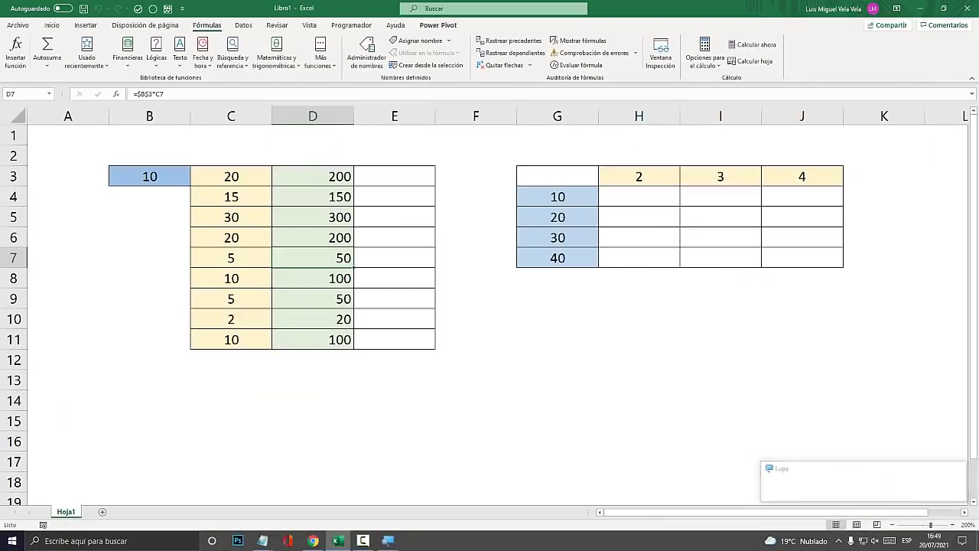
pyautogui.click(509, 40)
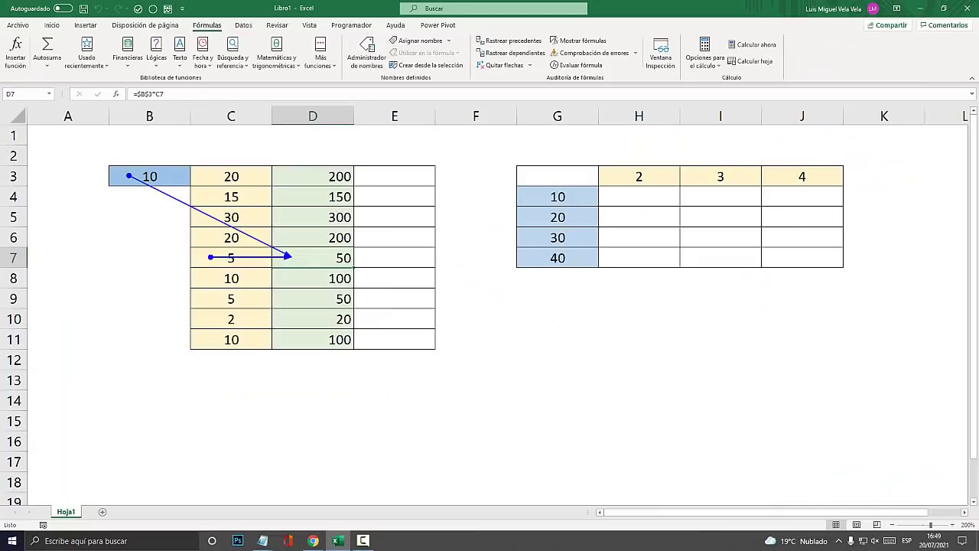
pyautogui.click(394, 176)
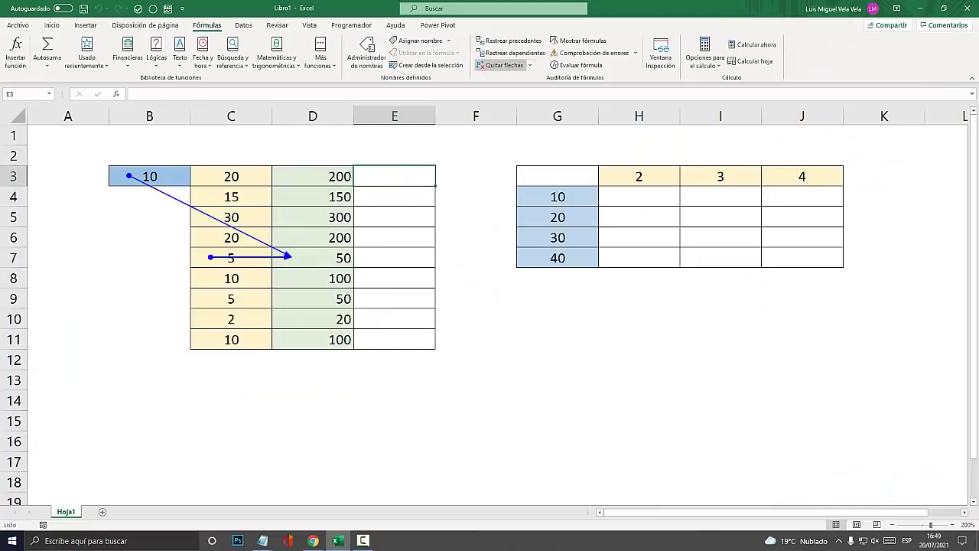
pyautogui.click(501, 65)
# Enter =$B$3+C3+D4 in E3, with B3 made absolute, returning 180
pyautogui.write('=')
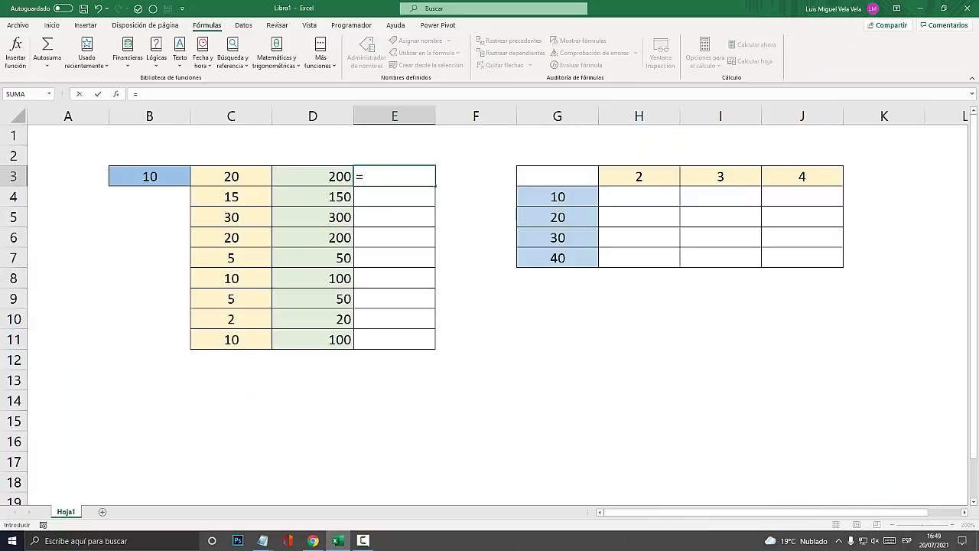
pyautogui.click(150, 176)
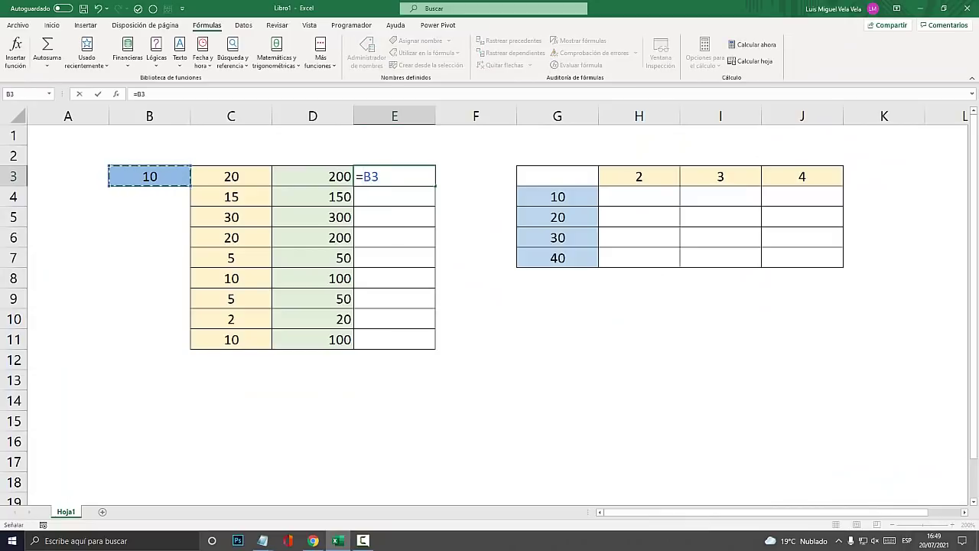
pyautogui.press('F4')
pyautogui.write('$B$3+')
pyautogui.click(231, 176)
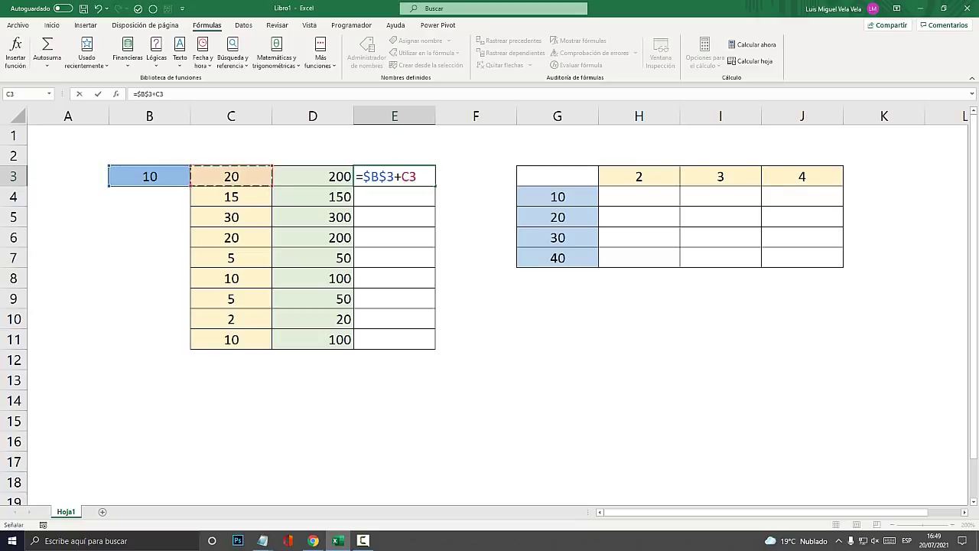
pyautogui.write('+')
pyautogui.click(313, 197)
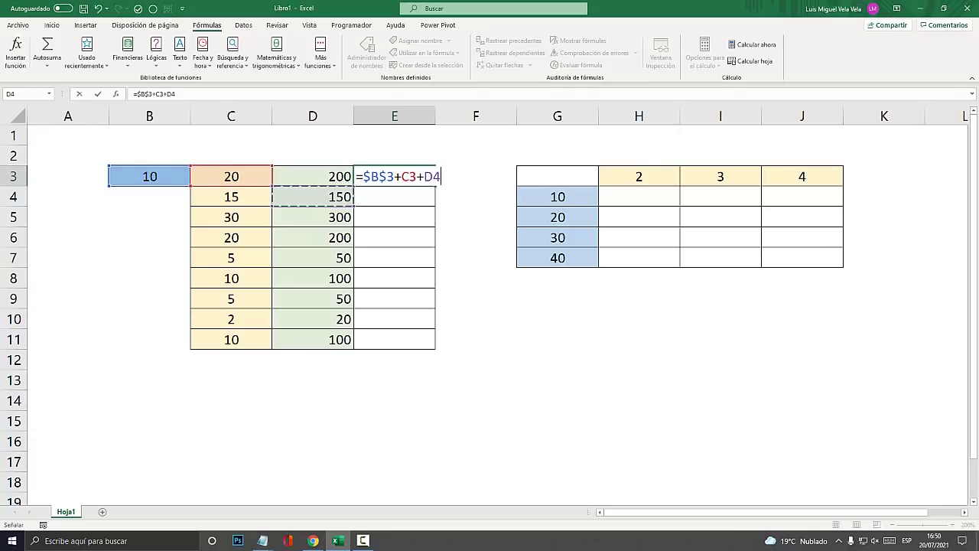
pyautogui.press('Return')
# Copy the E3 formula down through E11, then check the formulas in E5 and E7
pyautogui.click(394, 176)
pyautogui.moveTo(436, 186); pyautogui.dragTo(436, 348)
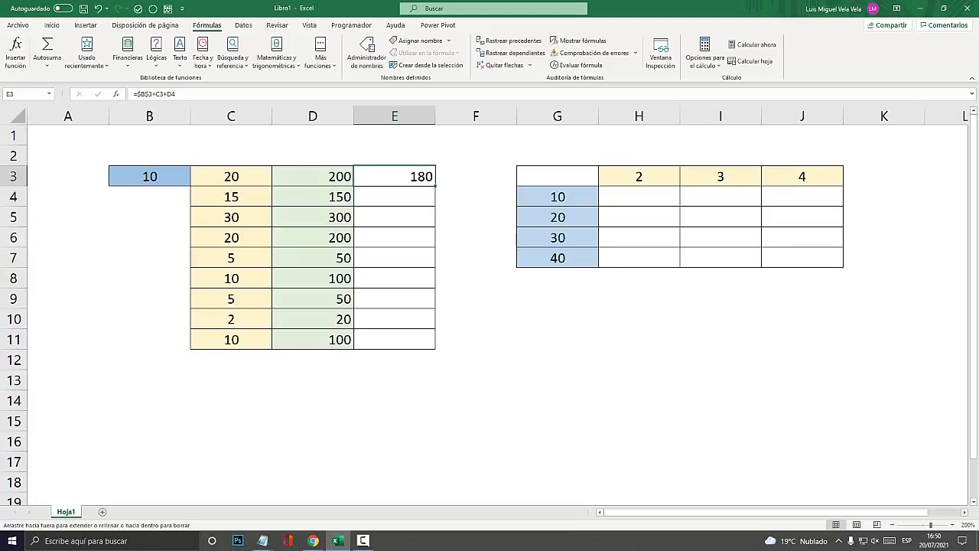
pyautogui.click(394, 217)
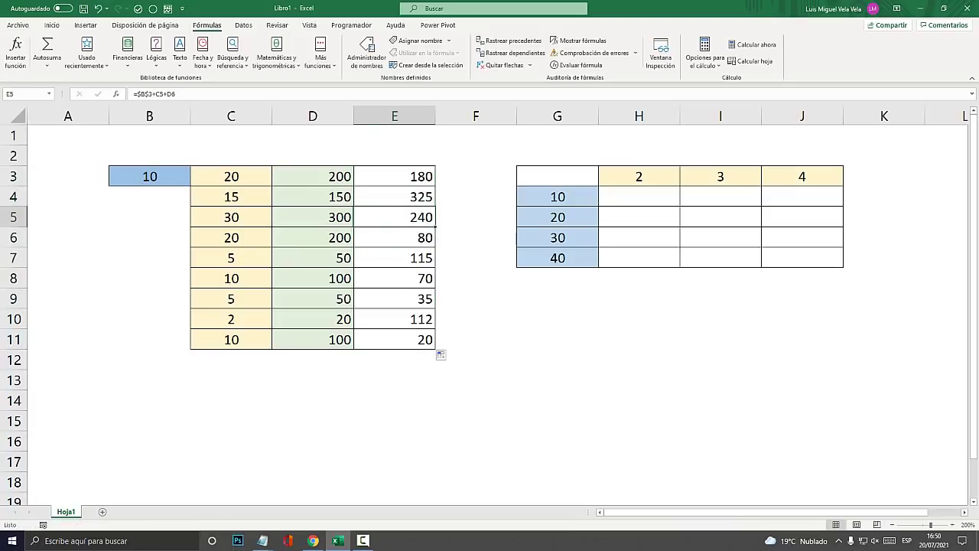
pyautogui.click(394, 258)
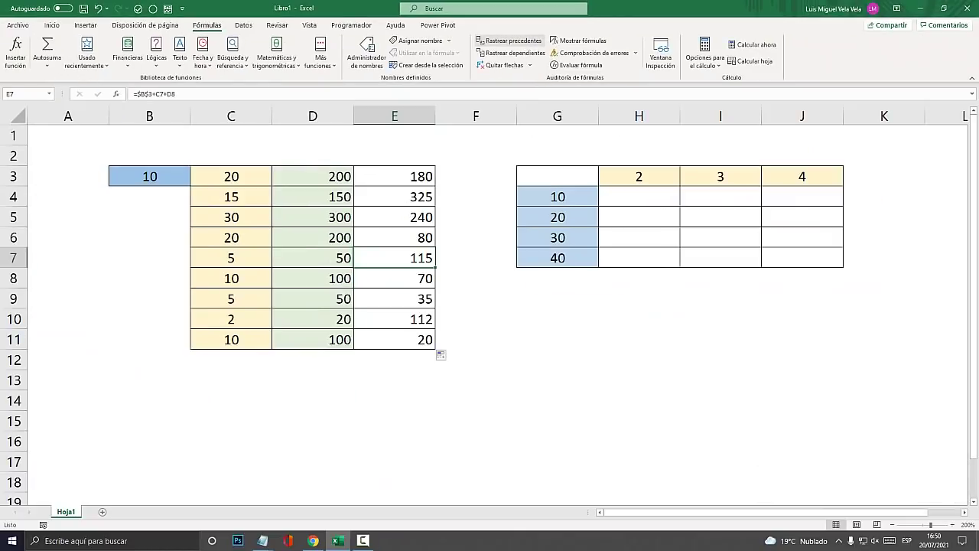
# Trace precedents for E7 and E11, showing arrows from B3, C7, D8 and from B3, C11, D12
pyautogui.click(509, 41)
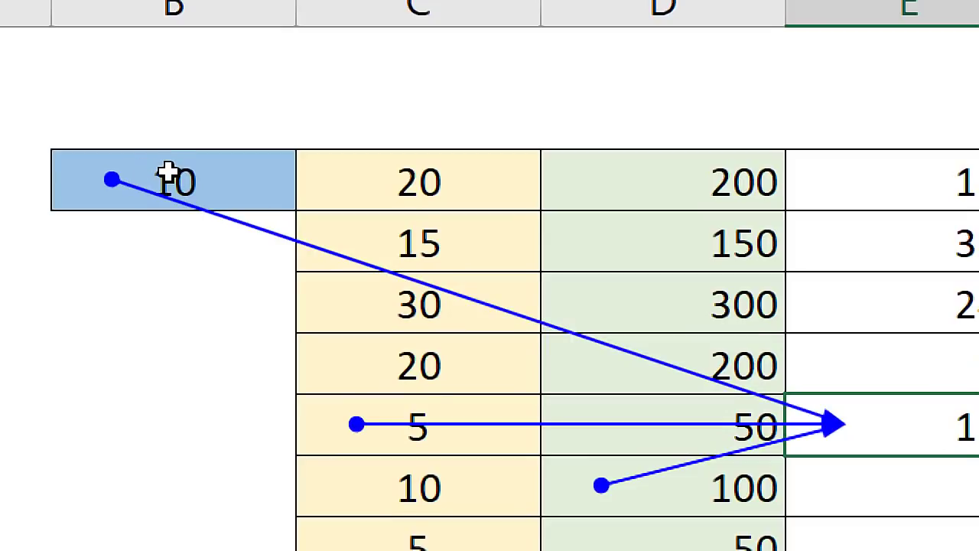
pyautogui.click(148, 174)
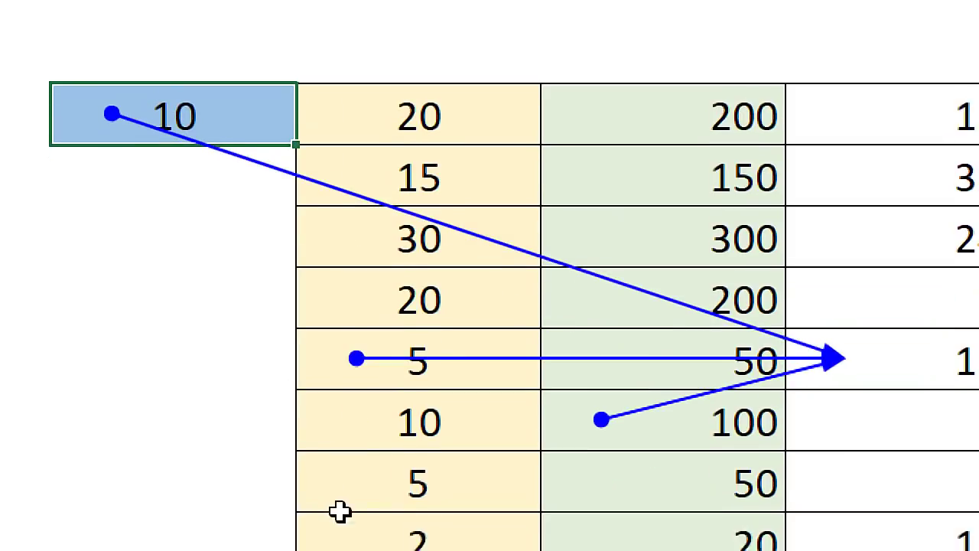
pyautogui.click(683, 352)
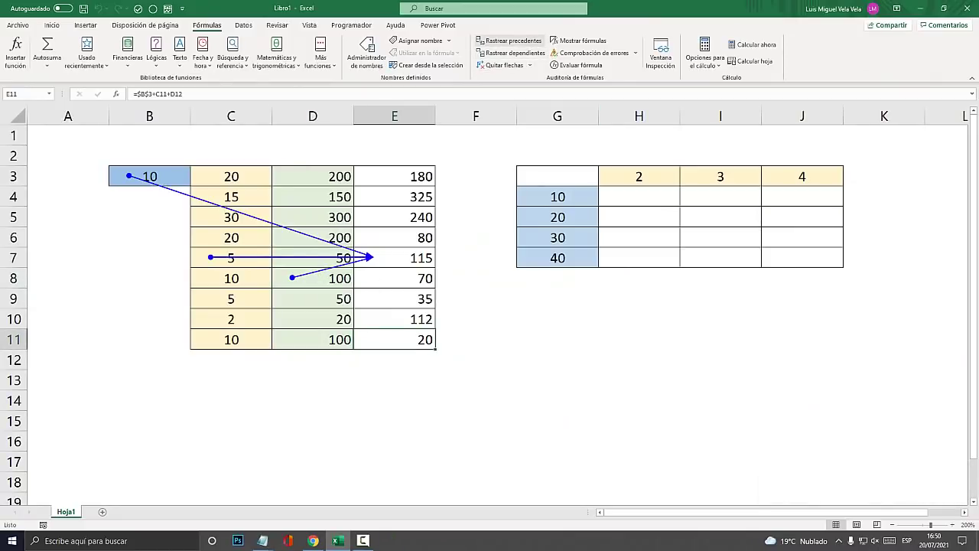
pyautogui.click(511, 41)
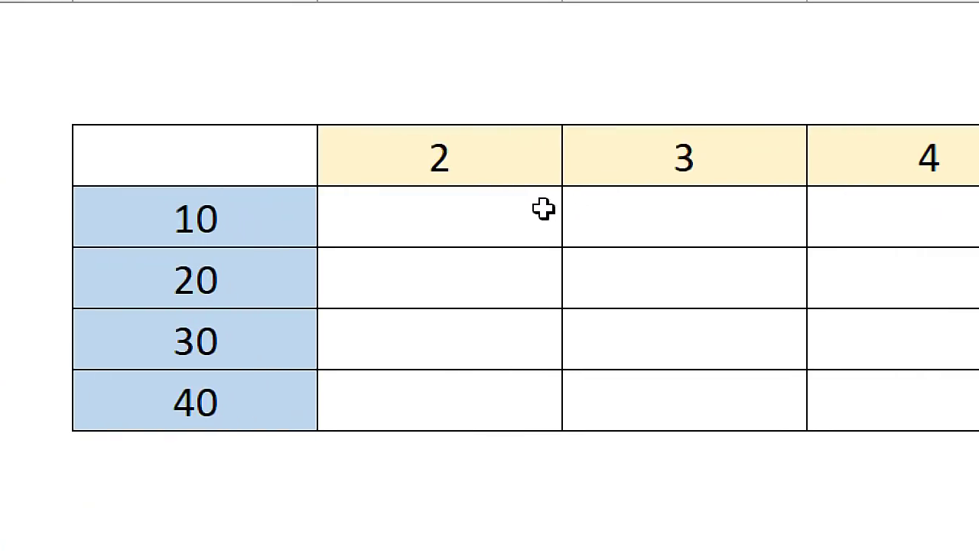
# Start H4's formula with the row-locked header reference =H$3
pyautogui.click(290, 203)
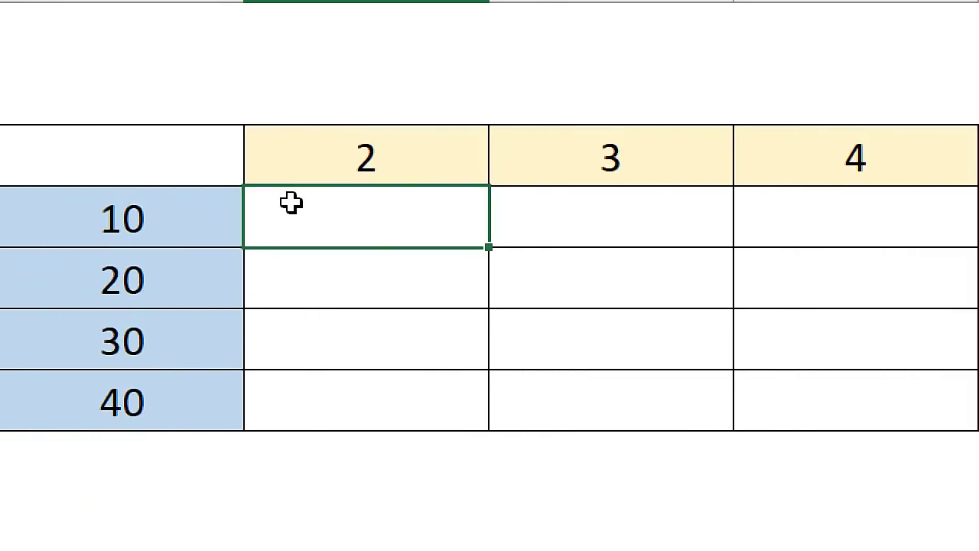
pyautogui.write('=')
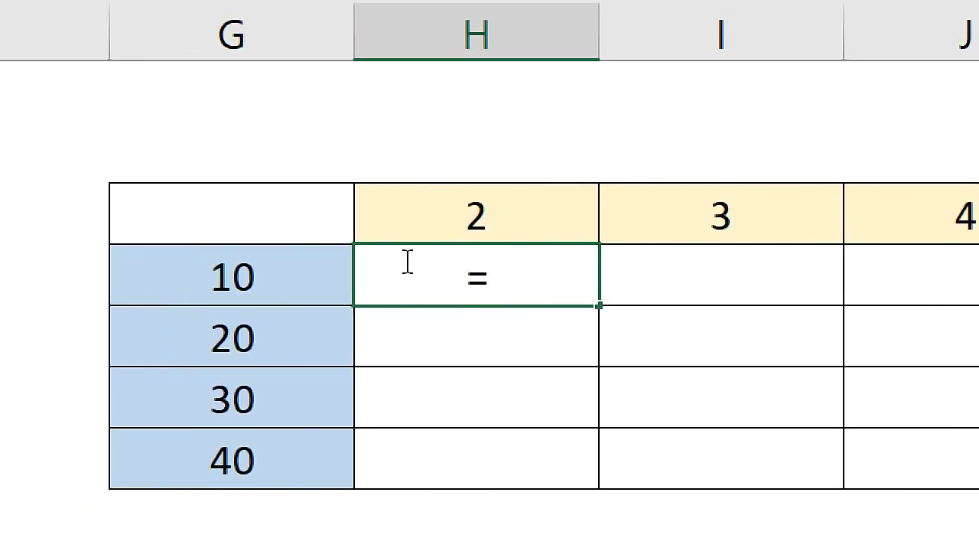
pyautogui.click(482, 218)
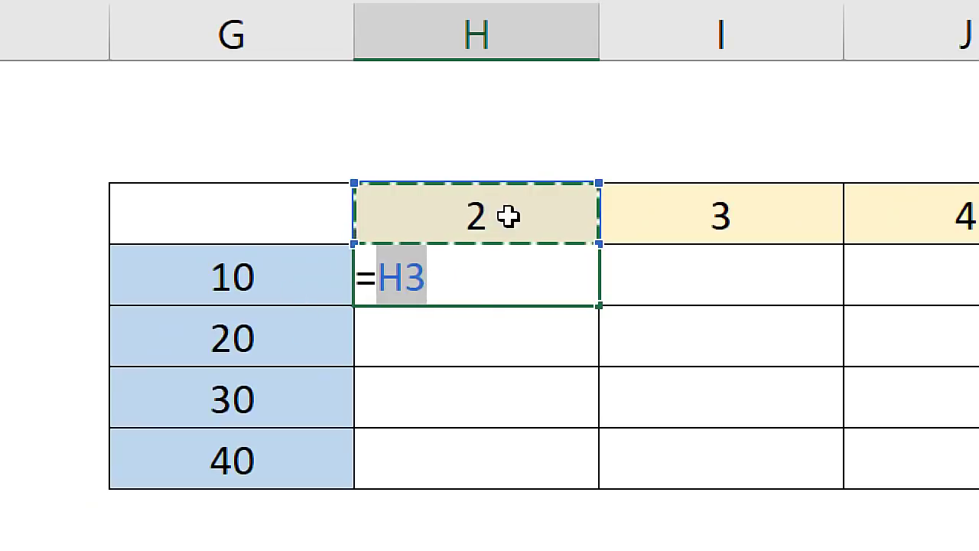
pyautogui.click(405, 277)
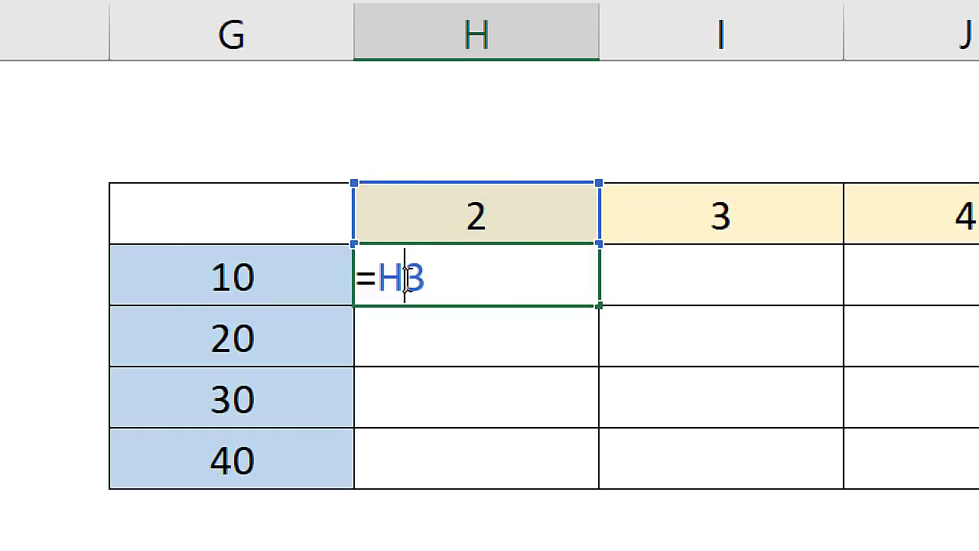
pyautogui.write('$')
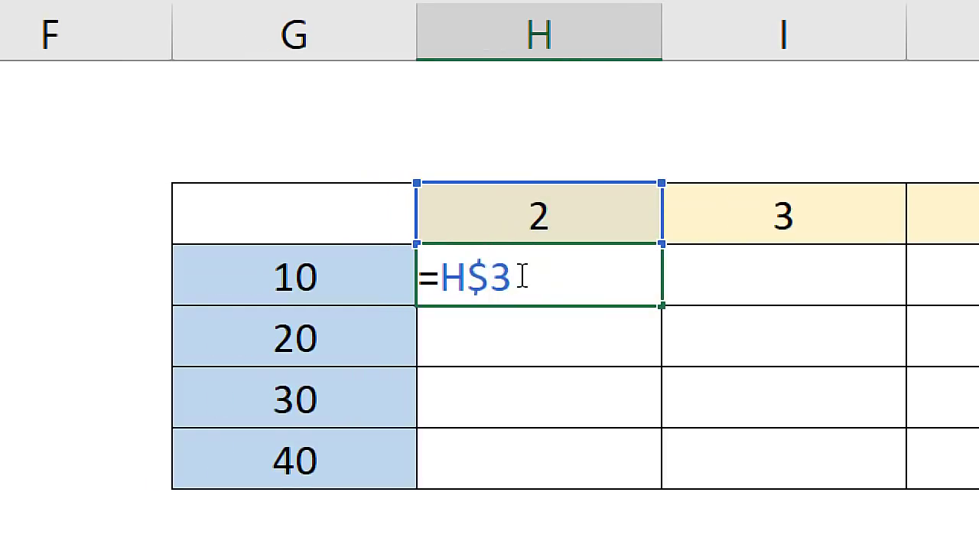
pyautogui.click(523, 275)
# Multiply by G$4 and commit, so H4 holds =H$3*G$4 returning 20
pyautogui.write('*')
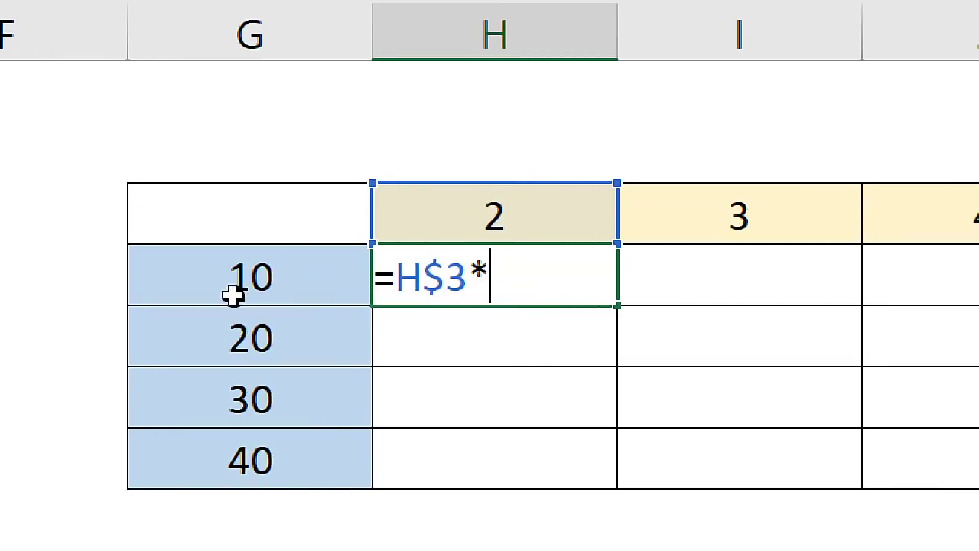
pyautogui.click(245, 279)
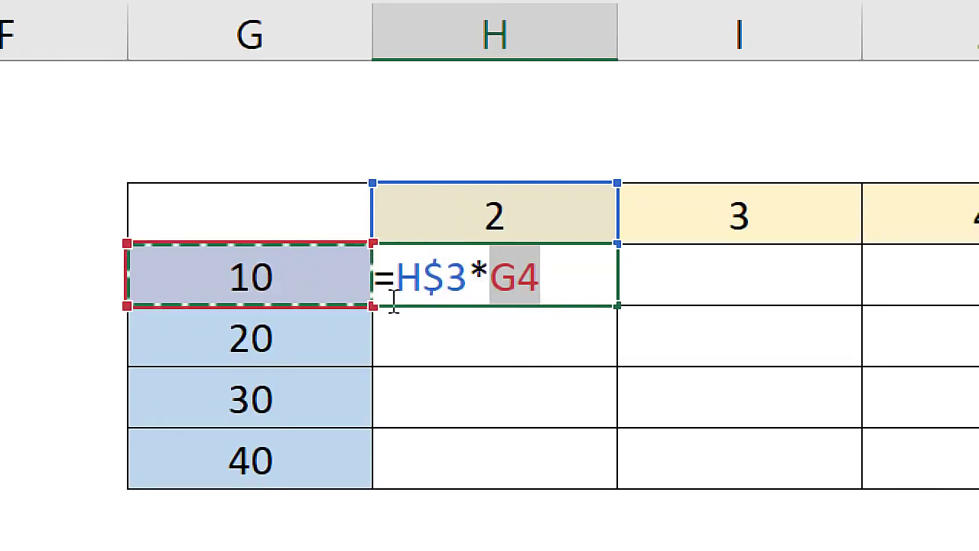
pyautogui.click(519, 276)
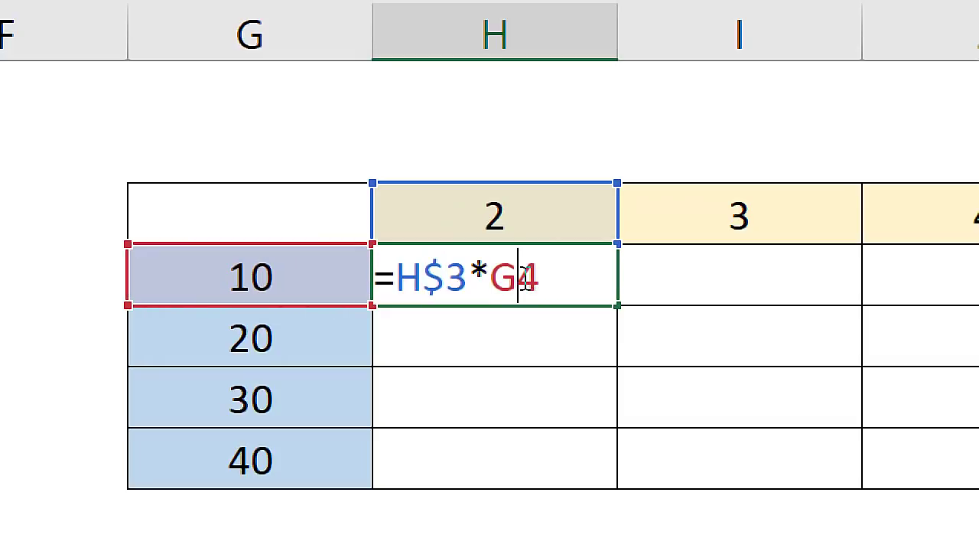
pyautogui.write('$')
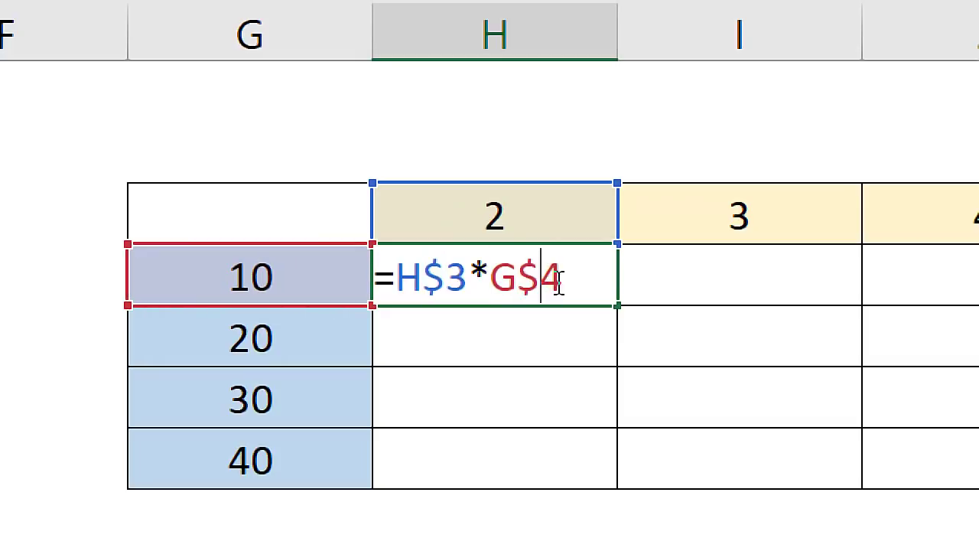
pyautogui.moveTo(563, 277); pyautogui.dragTo(395, 277)
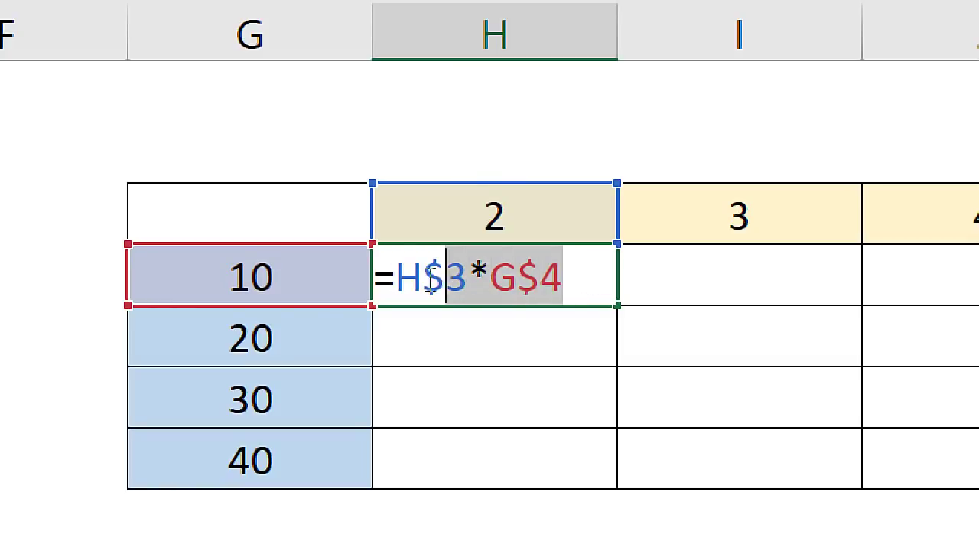
pyautogui.click(606, 271)
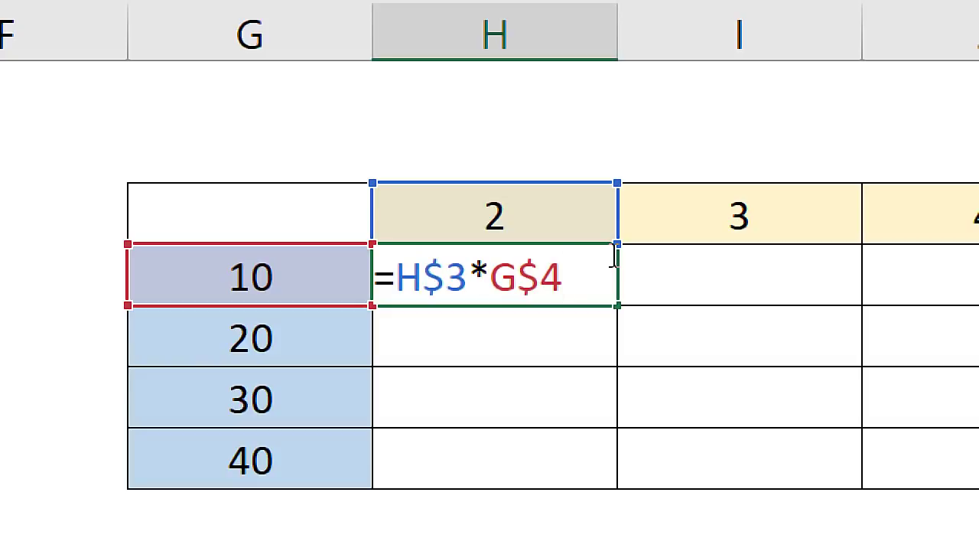
pyautogui.press('Return')
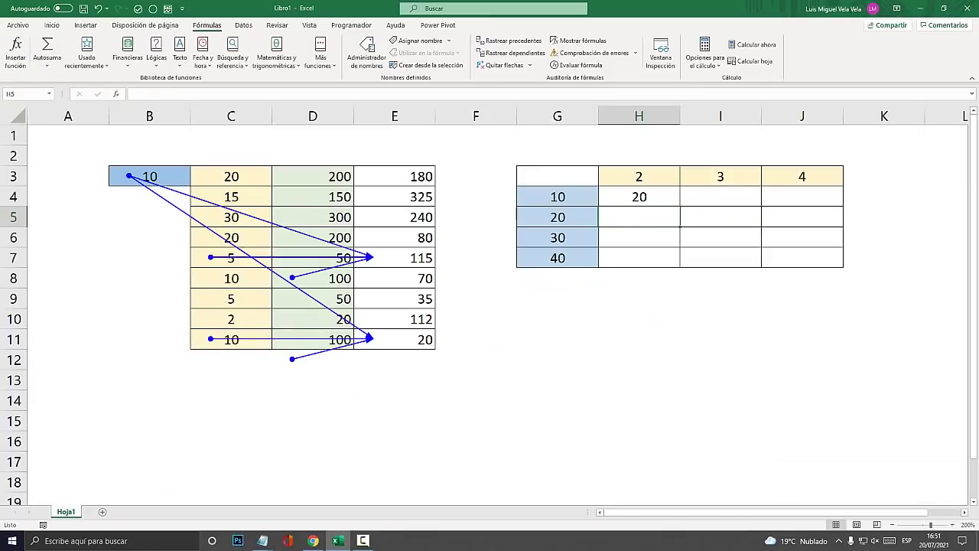
# Fill the H4 formula down to H7 and then across to column J, covering H4:J7
pyautogui.click(639, 196)
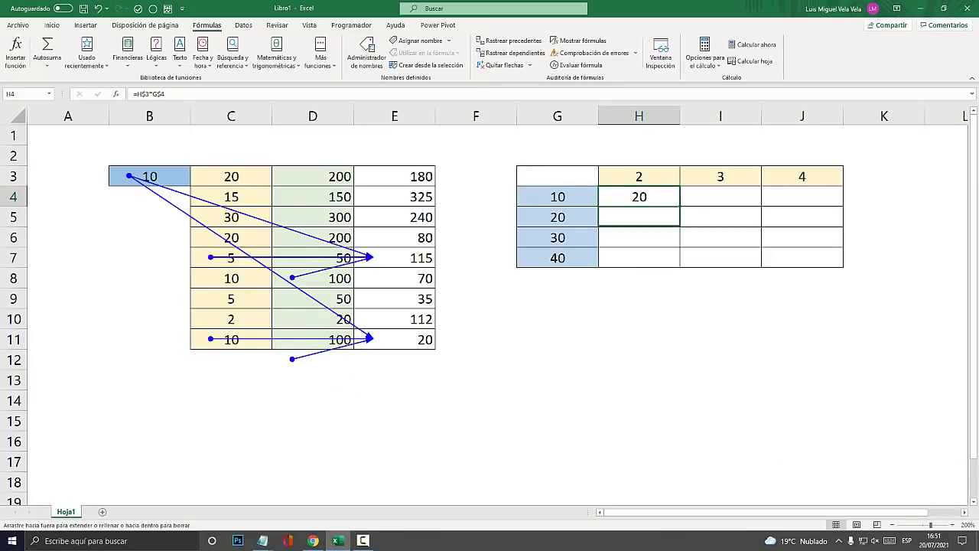
pyautogui.moveTo(679, 207); pyautogui.dragTo(679, 264)
pyautogui.click(639, 196)
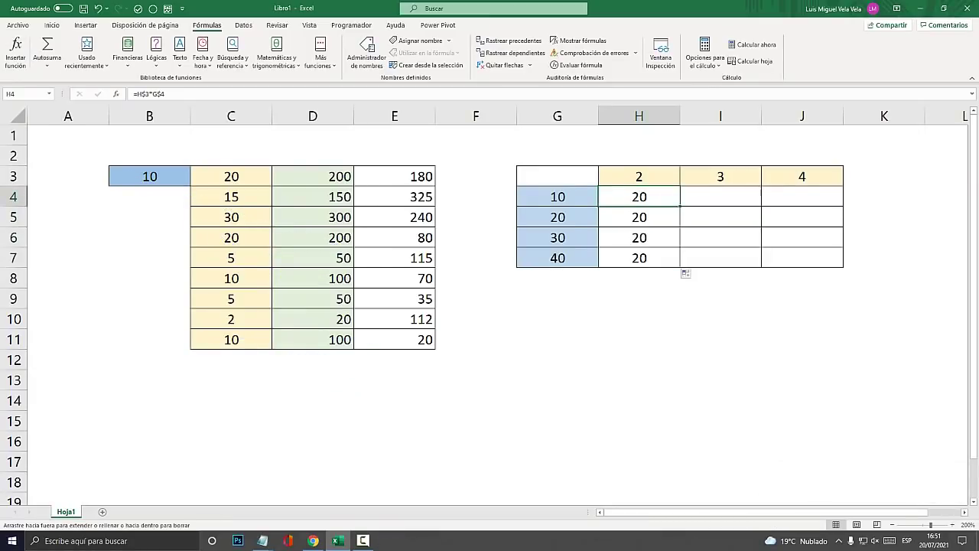
pyautogui.moveTo(680, 207)
pyautogui.mouseDown()
pyautogui.moveTo(841, 207)
pyautogui.moveTo(843, 268)
pyautogui.mouseUp()
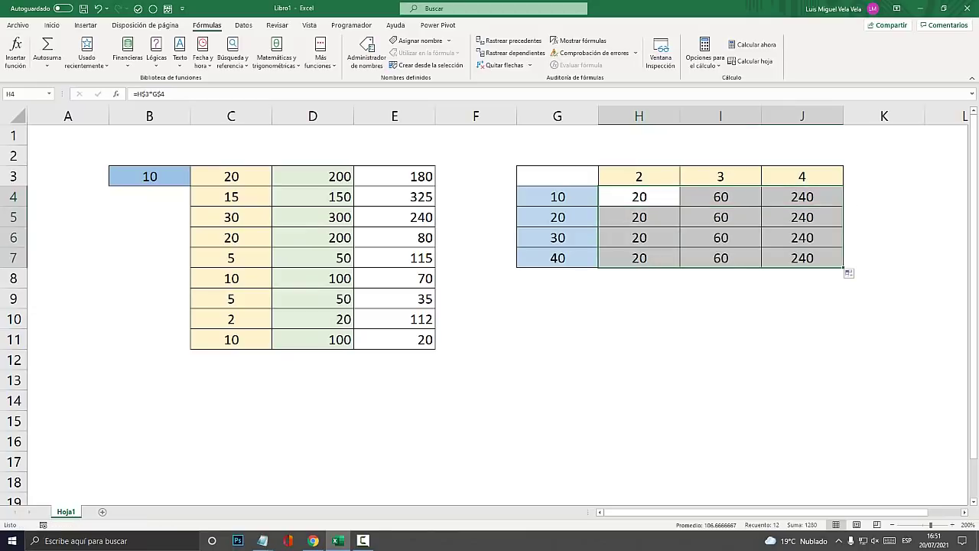
pyautogui.click(639, 196)
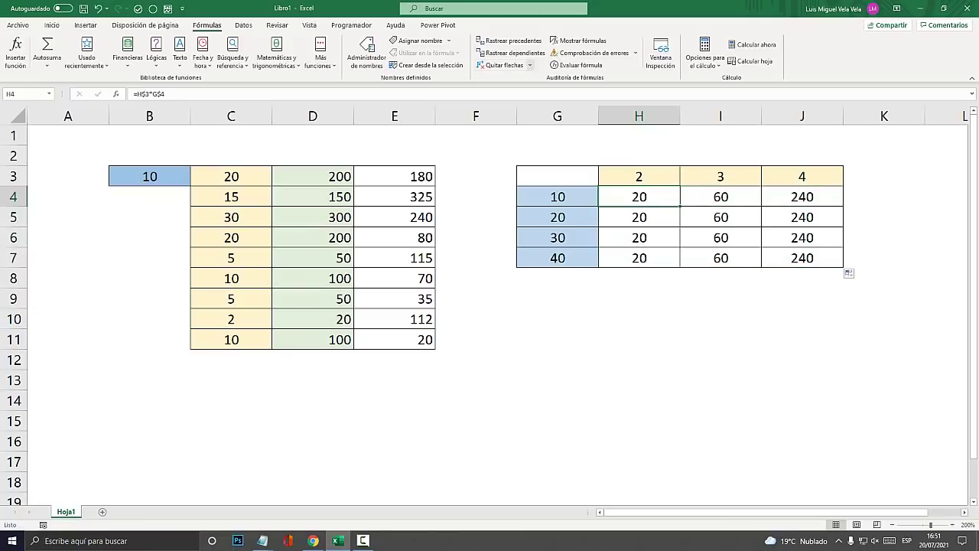
pyautogui.press('super')
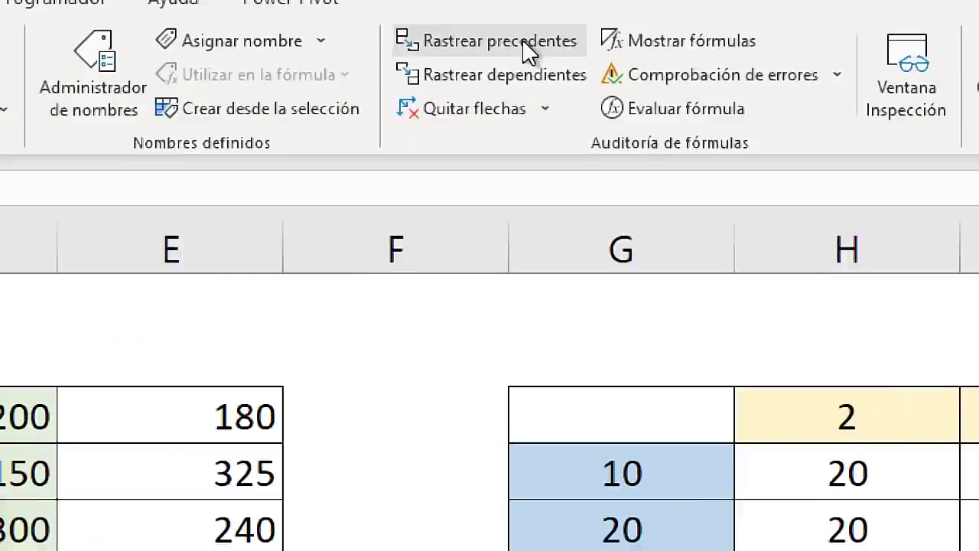
pyautogui.press('Escape')
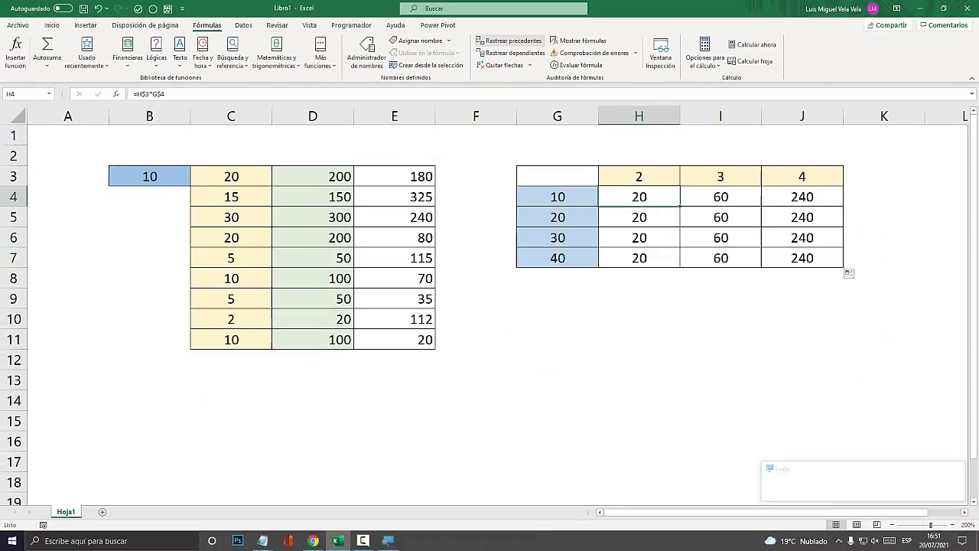
pyautogui.click(535, 121)
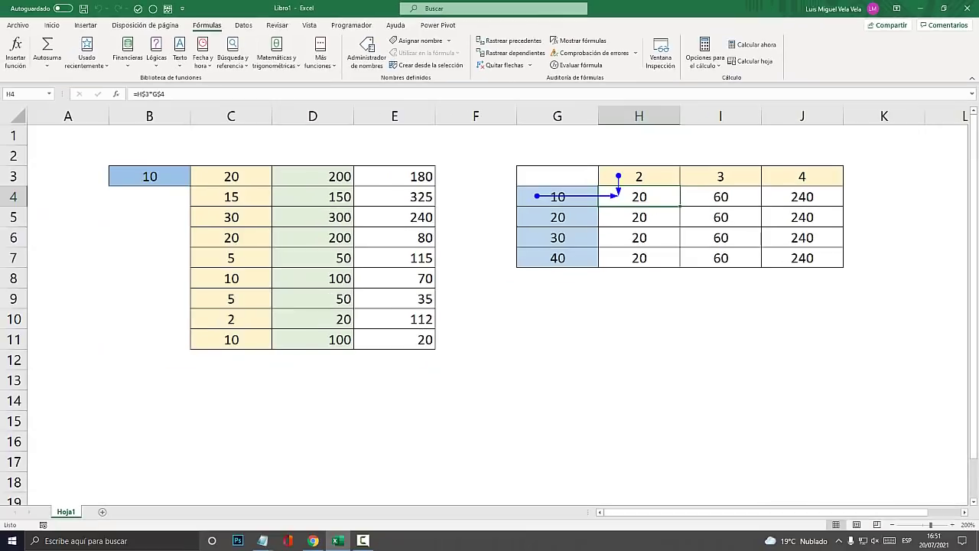
pyautogui.click(721, 197)
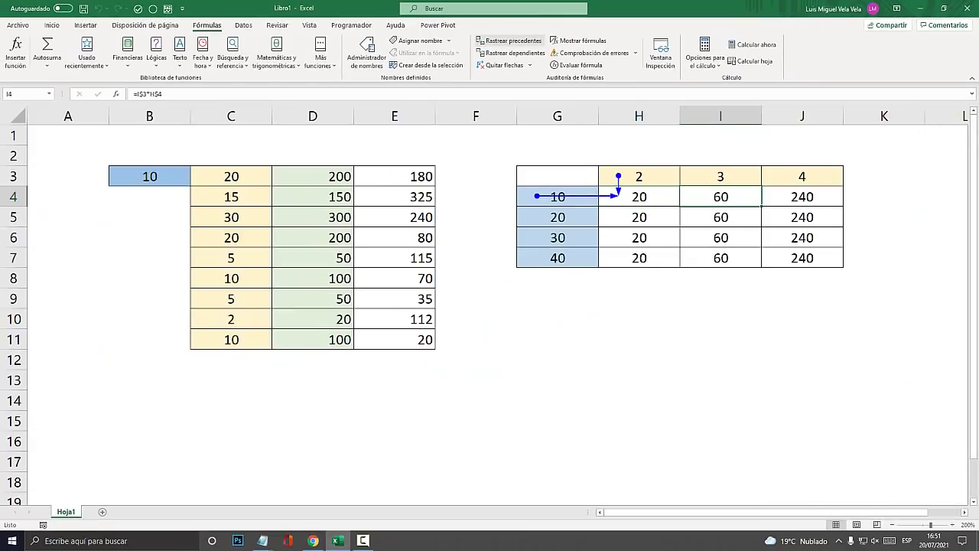
pyautogui.click(509, 41)
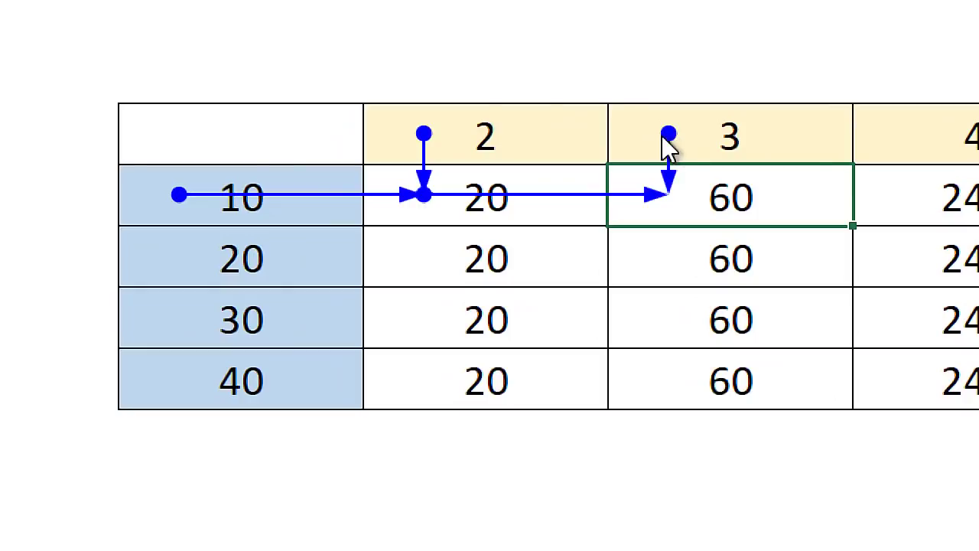
pyautogui.click(463, 137)
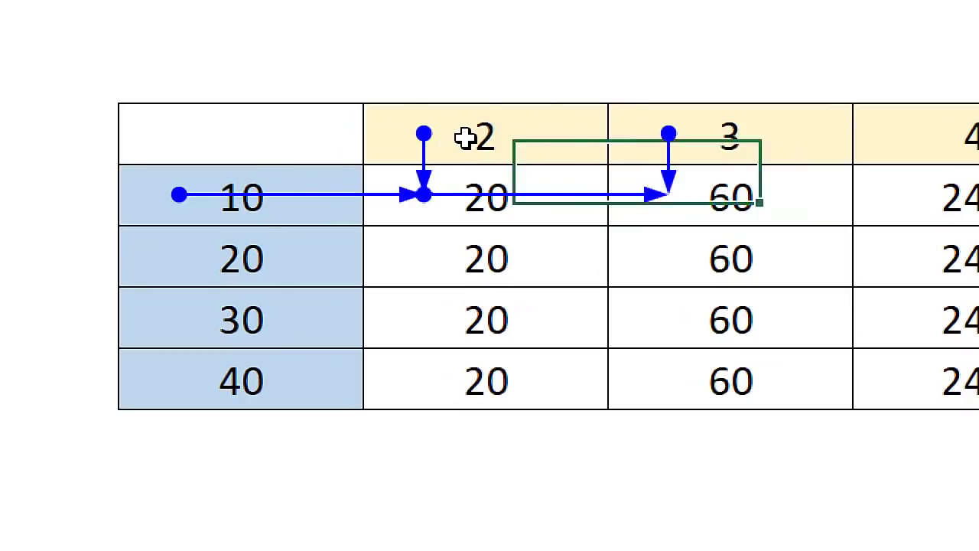
pyautogui.click(746, 123)
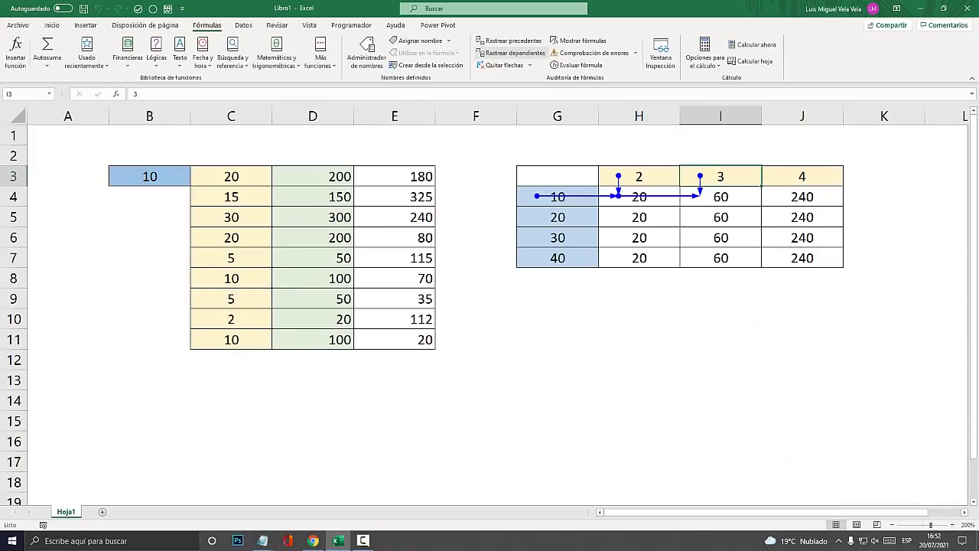
pyautogui.click(501, 65)
pyautogui.press('Down')
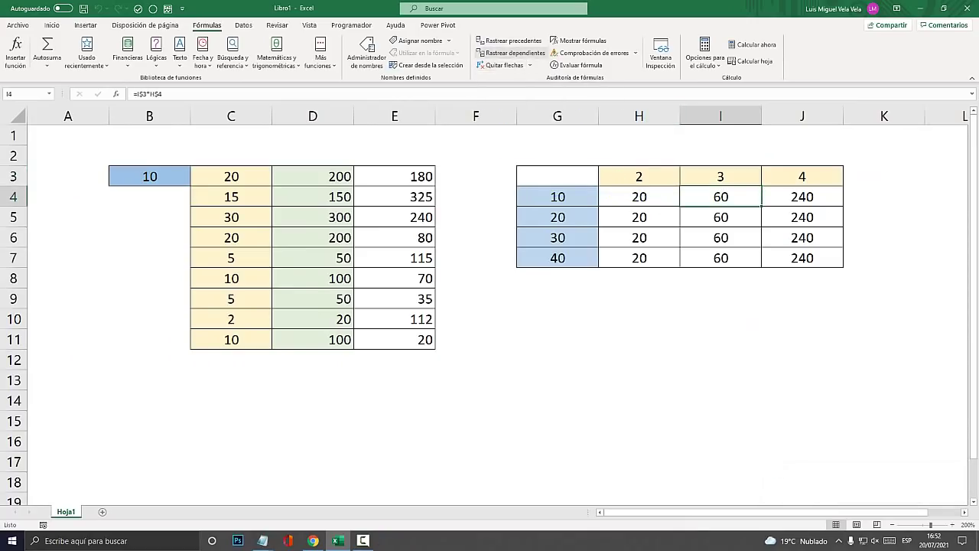
pyautogui.click(508, 40)
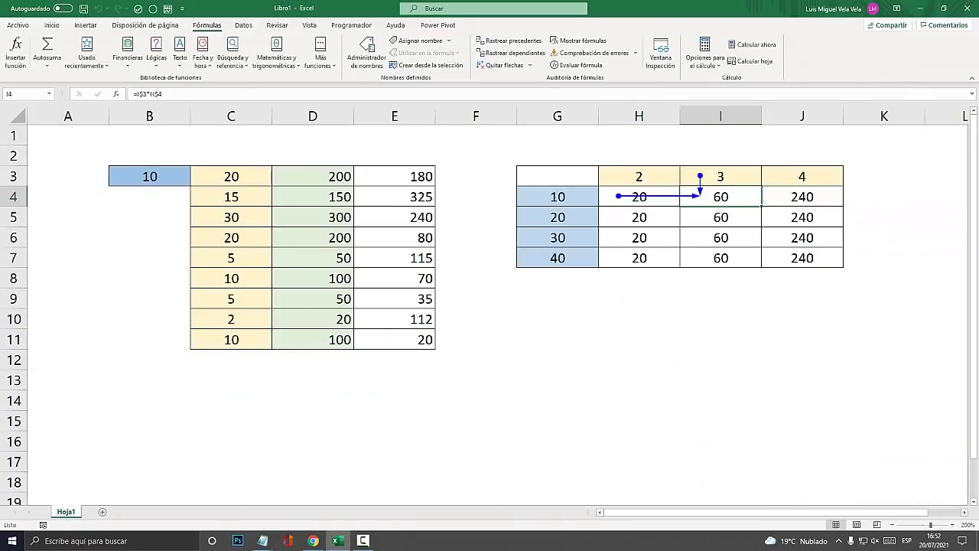
pyautogui.click(721, 258)
pyautogui.click(510, 40)
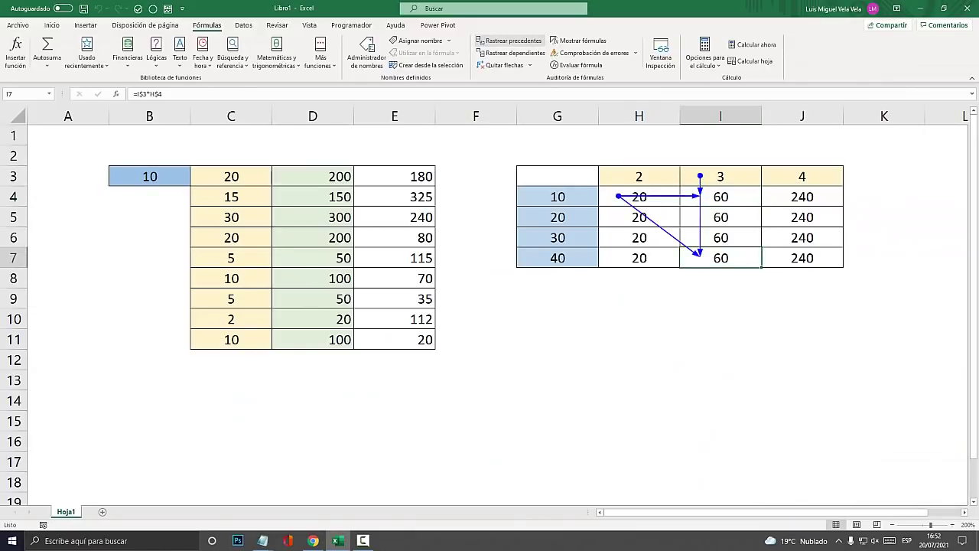
pyautogui.click(501, 65)
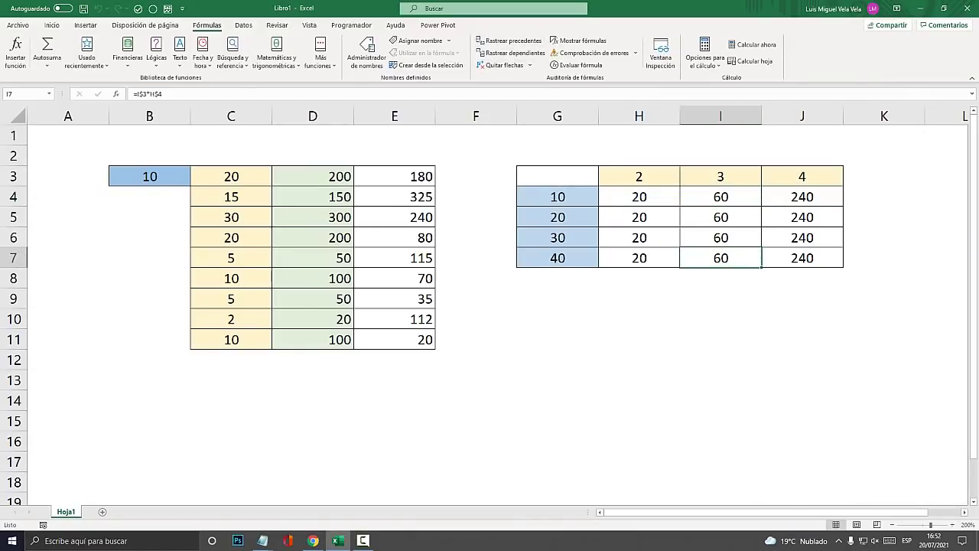
# Trace precedents in the table, then remove all trace arrows with Quitar flechas
pyautogui.click(510, 41)
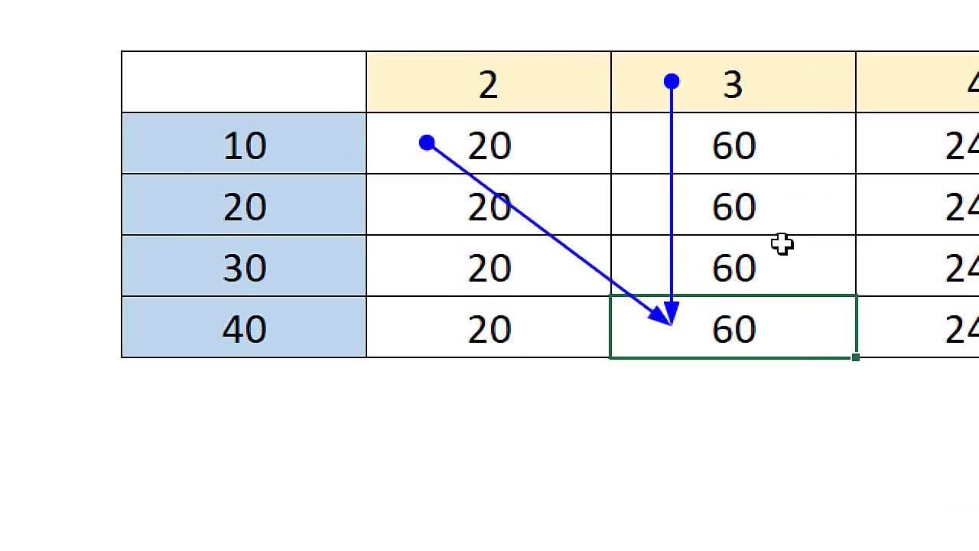
pyautogui.click(503, 166)
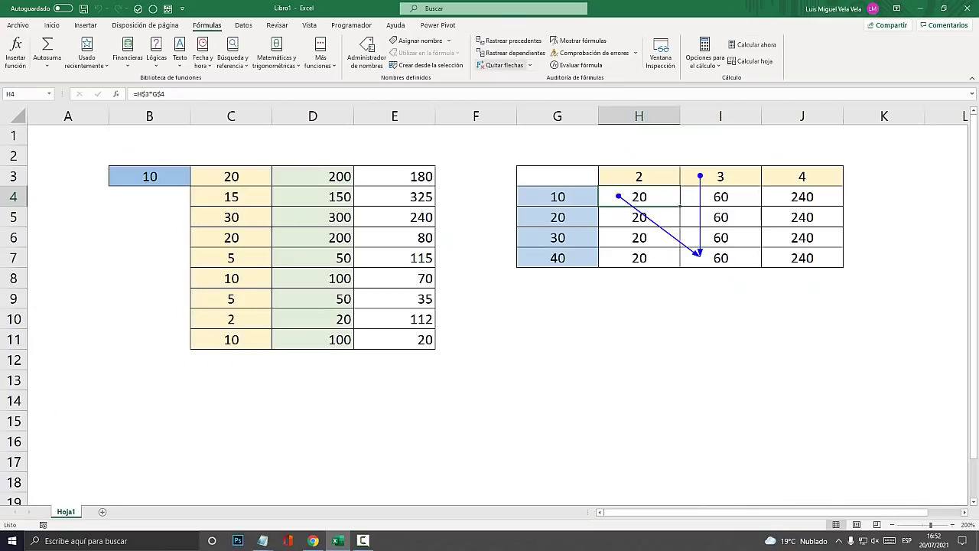
pyautogui.click(501, 65)
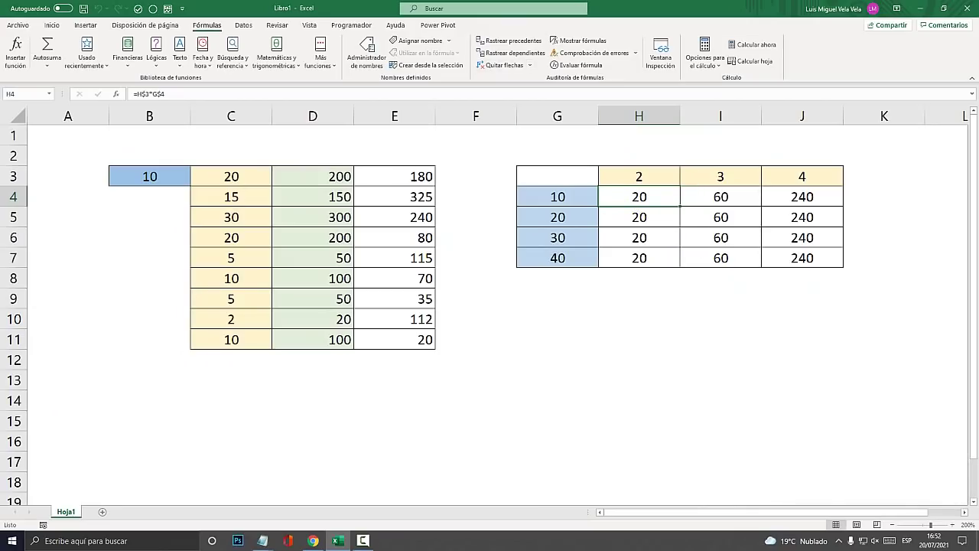
# Delete the results in H4:J7, leaving only the 2–4 and 10–40 headers
pyautogui.moveTo(639, 197); pyautogui.dragTo(802, 258)
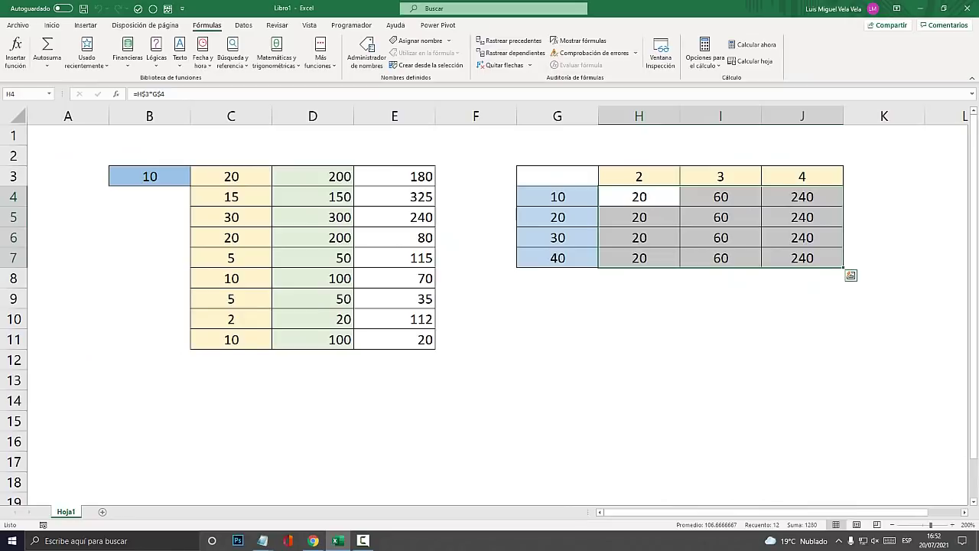
pyautogui.press('Delete')
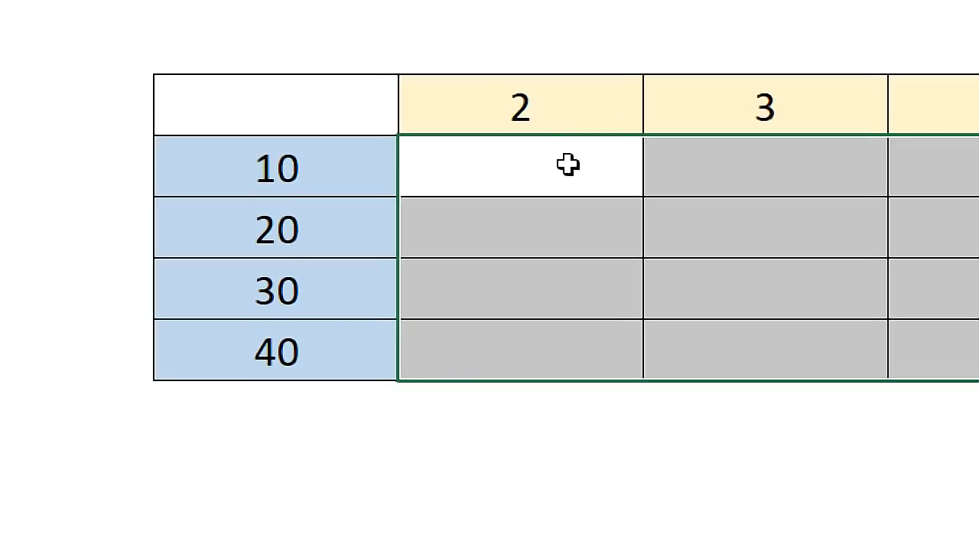
pyautogui.click(642, 176)
pyautogui.click(586, 199)
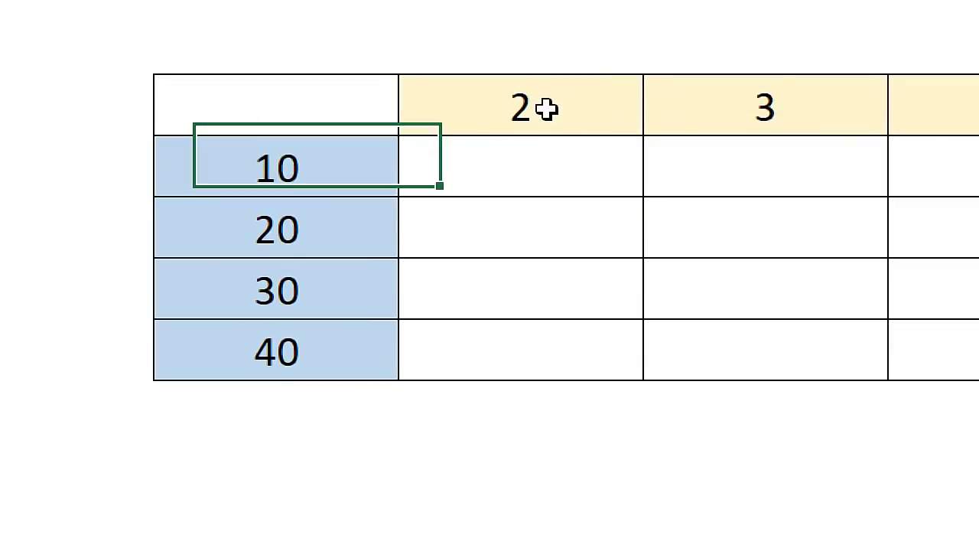
# Select H4 and begin a new formula referencing the header cell H3
pyautogui.click(324, 221)
pyautogui.click(498, 99)
pyautogui.click(342, 290)
pyautogui.click(511, 119)
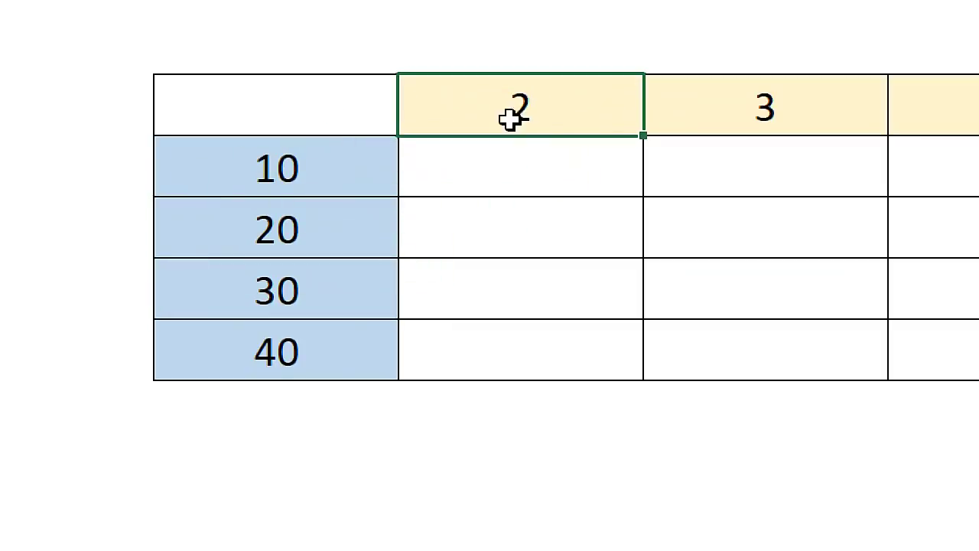
pyautogui.click(324, 372)
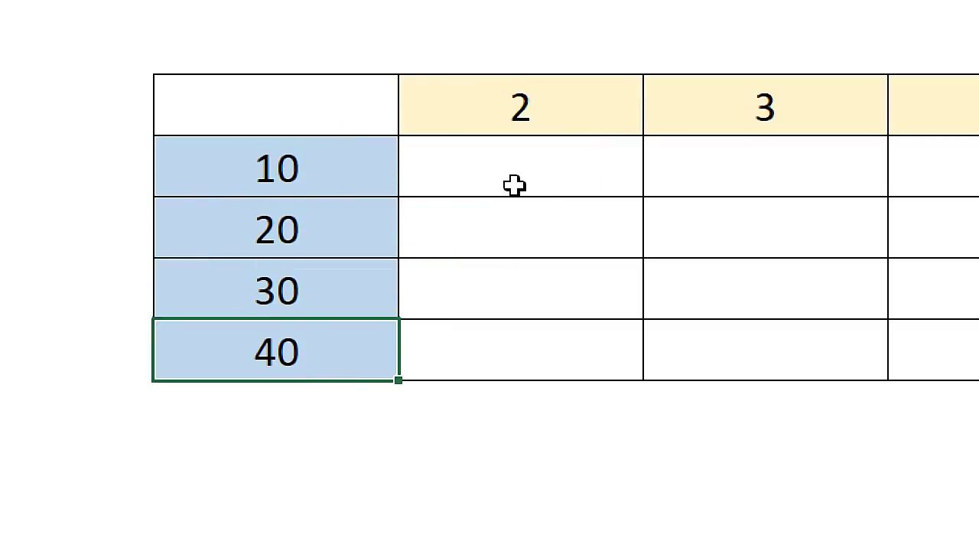
pyautogui.click(505, 161)
pyautogui.write('=')
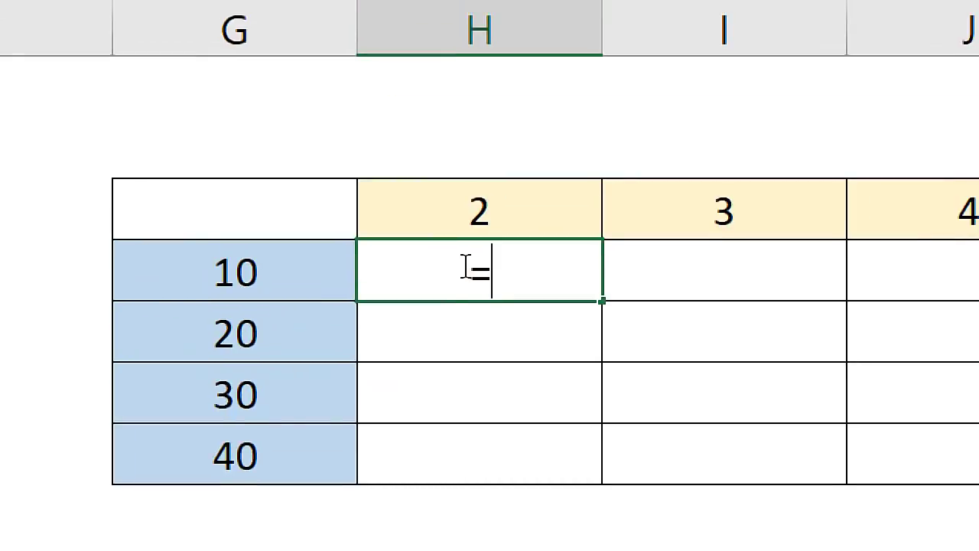
pyautogui.click(476, 209)
# Lock H3's row and add *$, giving =H$3*$, then dismiss the formula warning
pyautogui.click(417, 264)
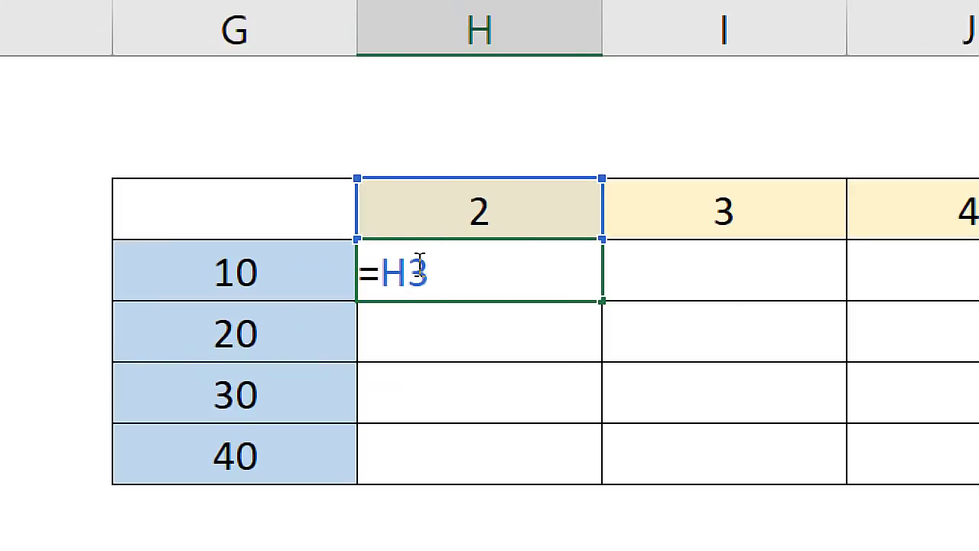
pyautogui.write('$3')
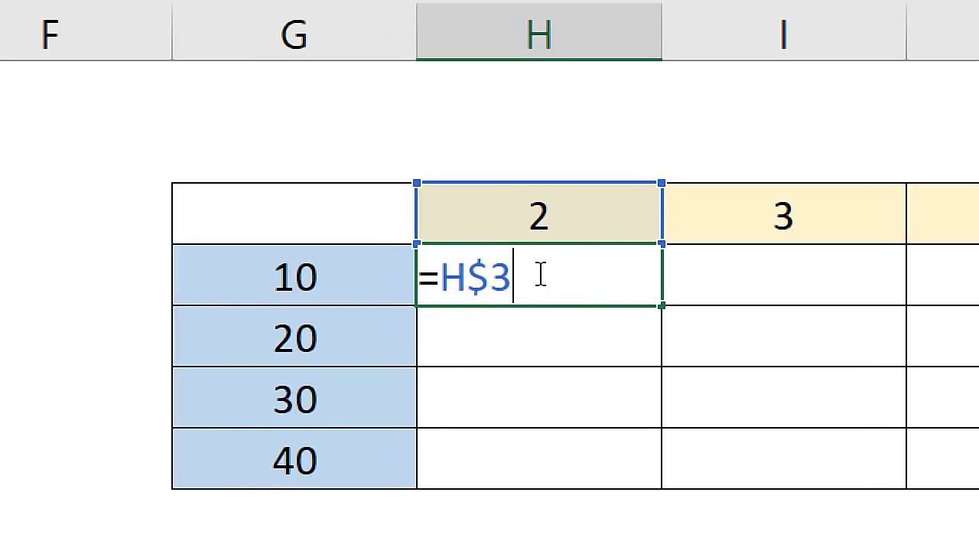
pyautogui.write('*')
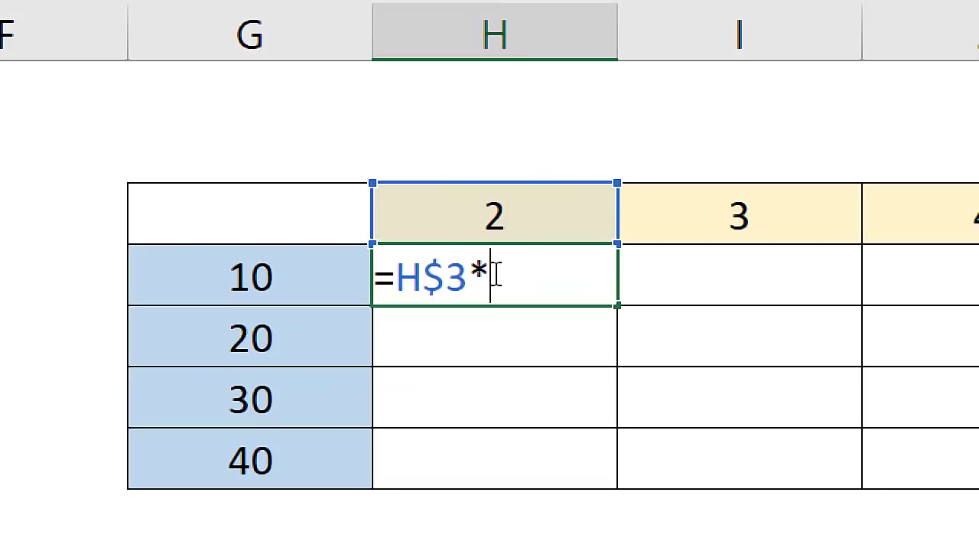
pyautogui.write('$')
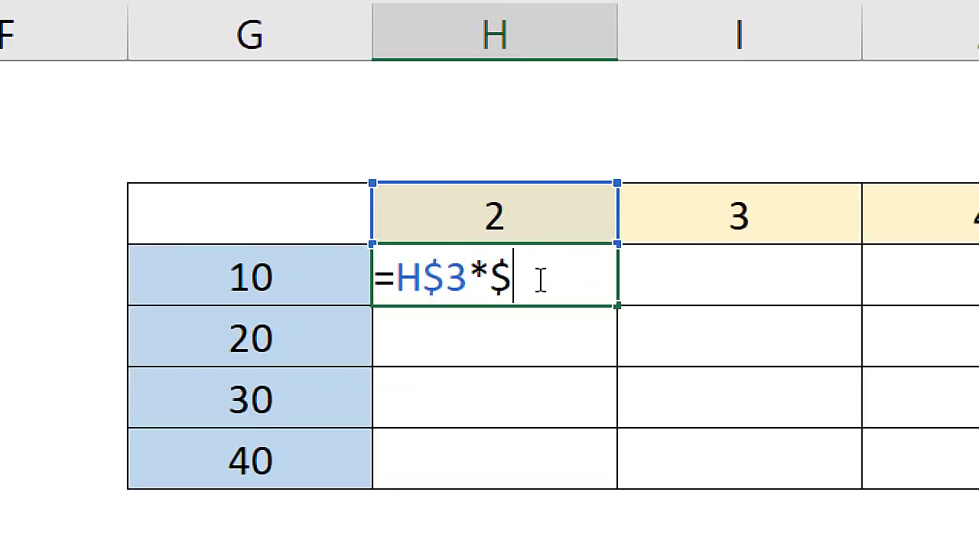
pyautogui.press('Return')
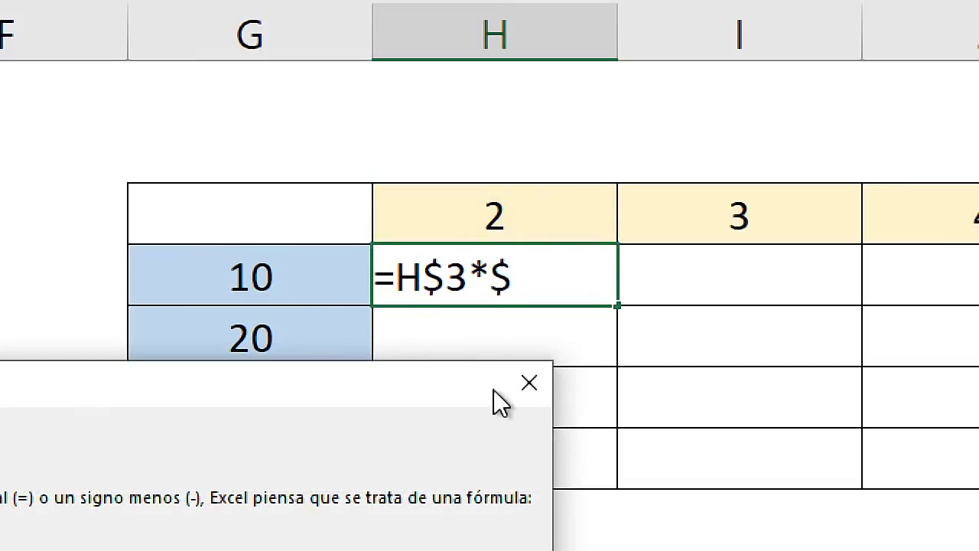
pyautogui.click(528, 382)
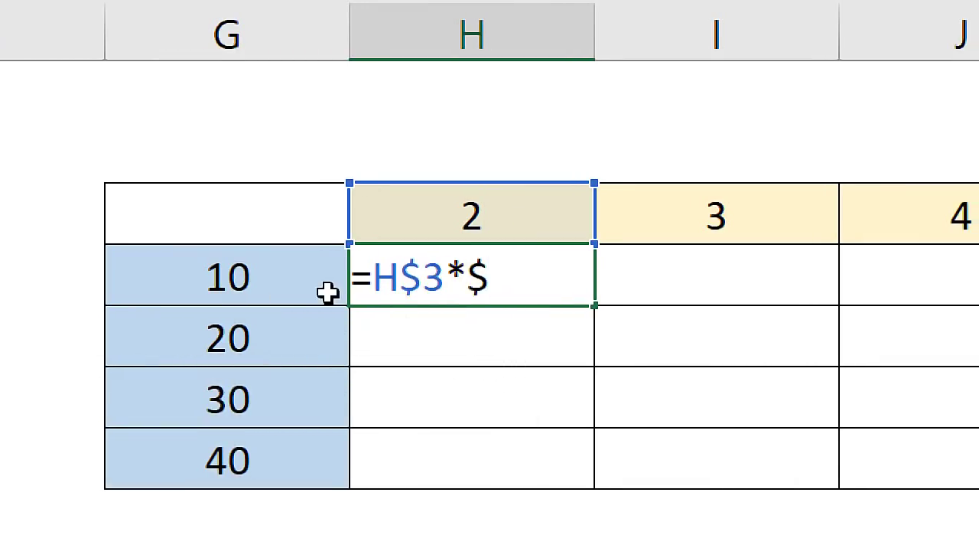
# Accept Excel's suggested correction, then delete H$3 so H4 holds only an equals sign
pyautogui.press('Return')
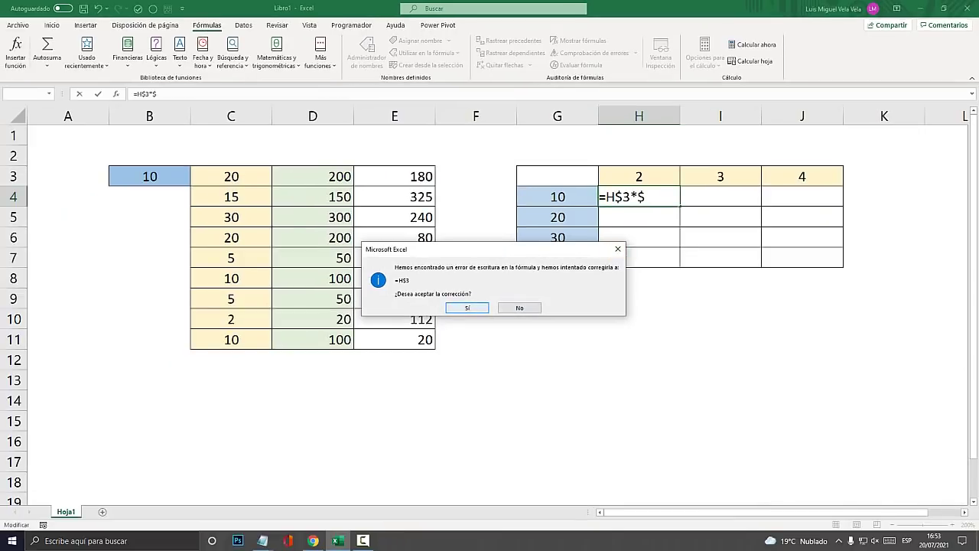
pyautogui.press('Return')
pyautogui.doubleClick(639, 198)
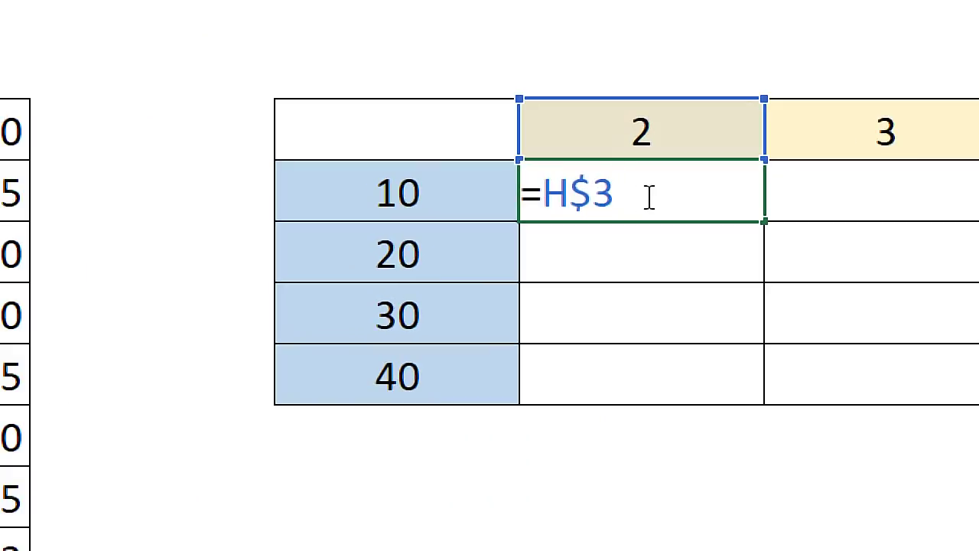
pyautogui.moveTo(642, 197); pyautogui.dragTo(597, 198)
pyautogui.press('BackSpace')
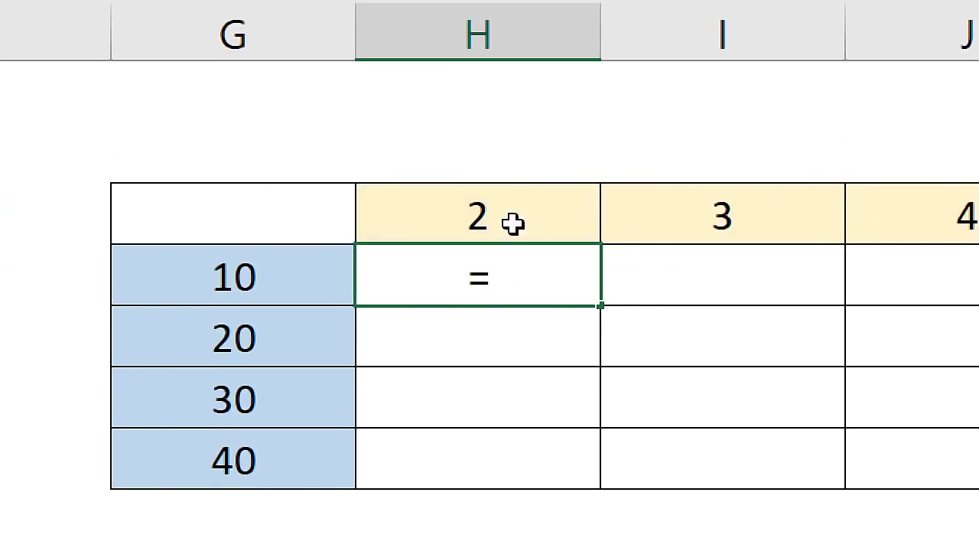
# Rebuild H4 as =H$3*$G4 from H3 and G4, returning 20
pyautogui.click(491, 208)
pyautogui.write('*')
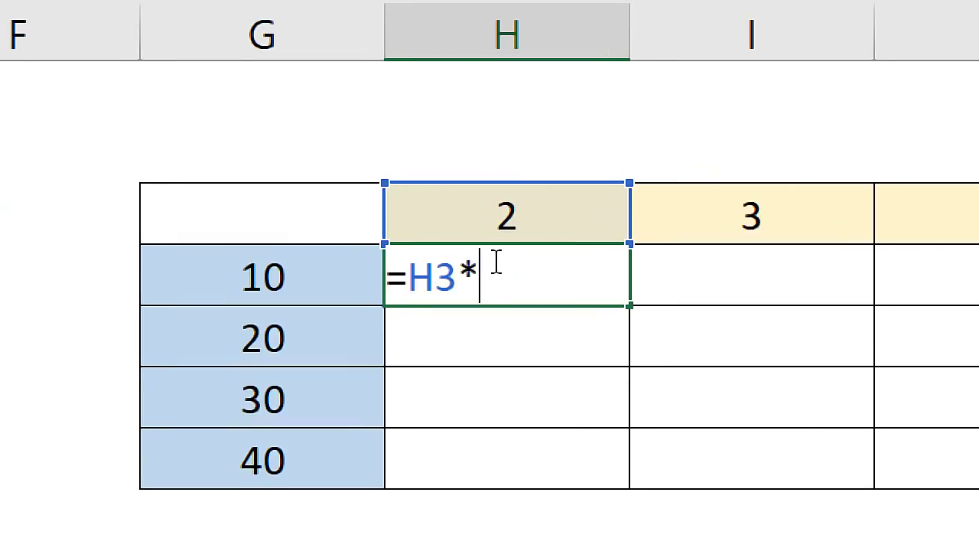
pyautogui.click(281, 277)
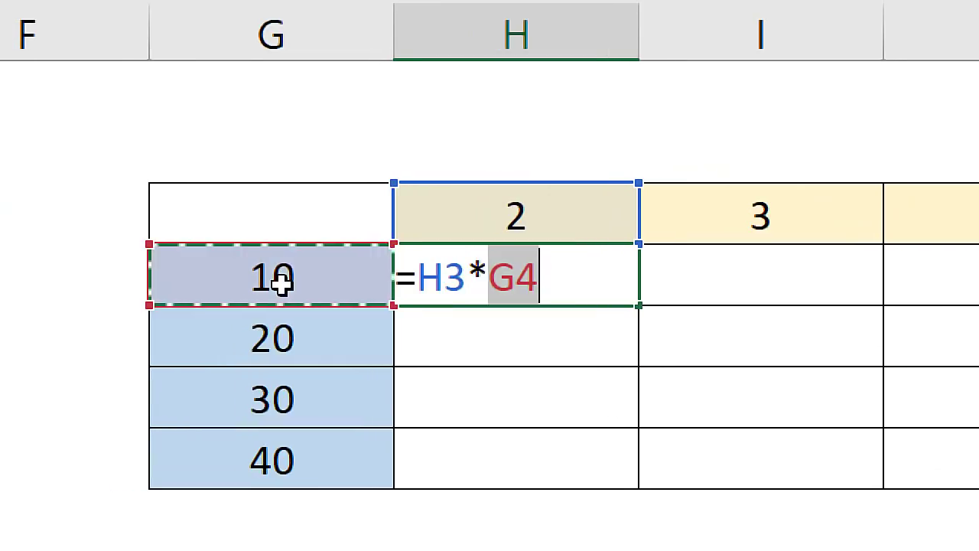
pyautogui.click(446, 276)
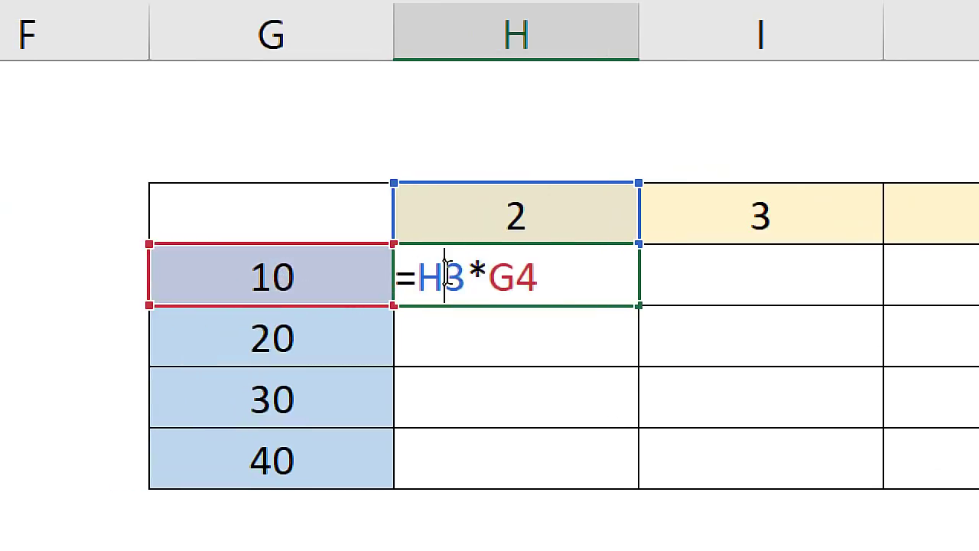
pyautogui.write('$')
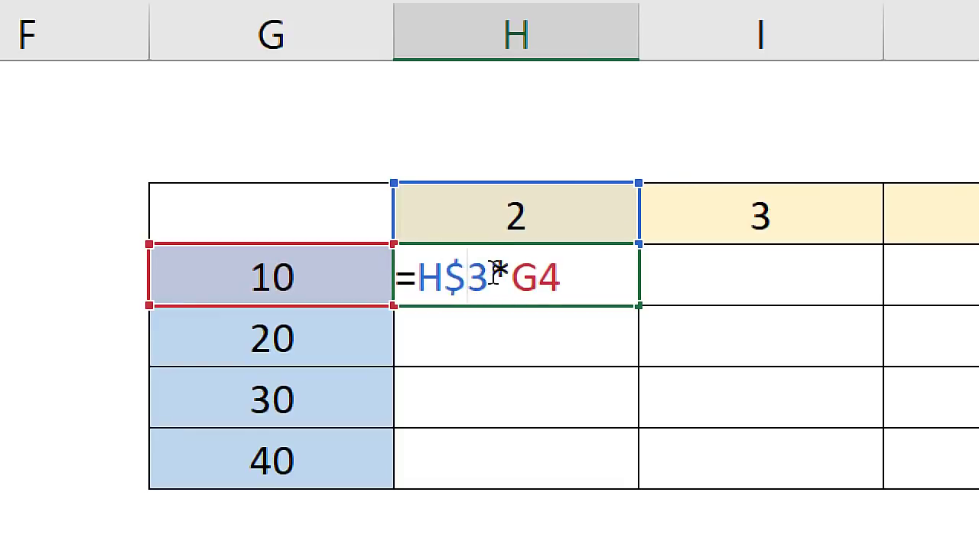
pyautogui.click(519, 274)
pyautogui.write('$')
pyautogui.click(604, 274)
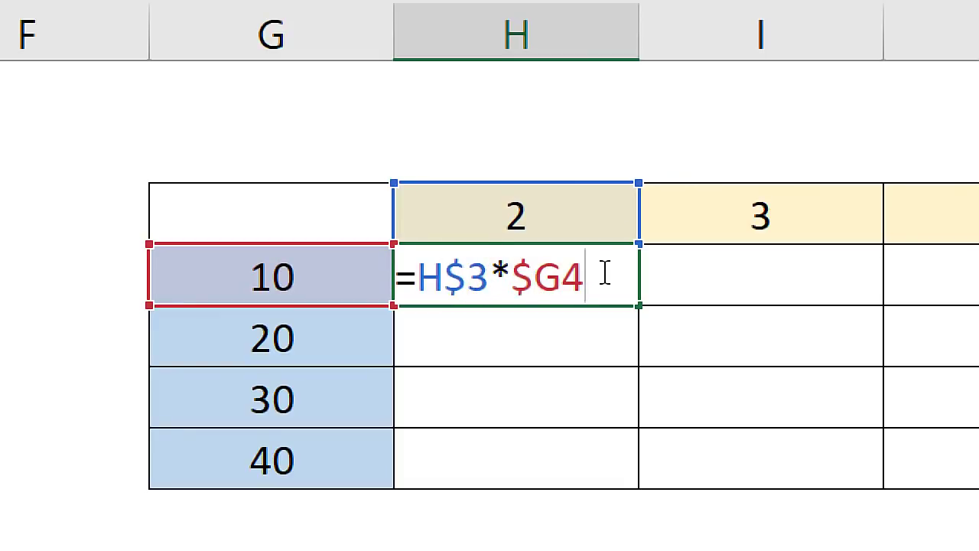
pyautogui.press('Return')
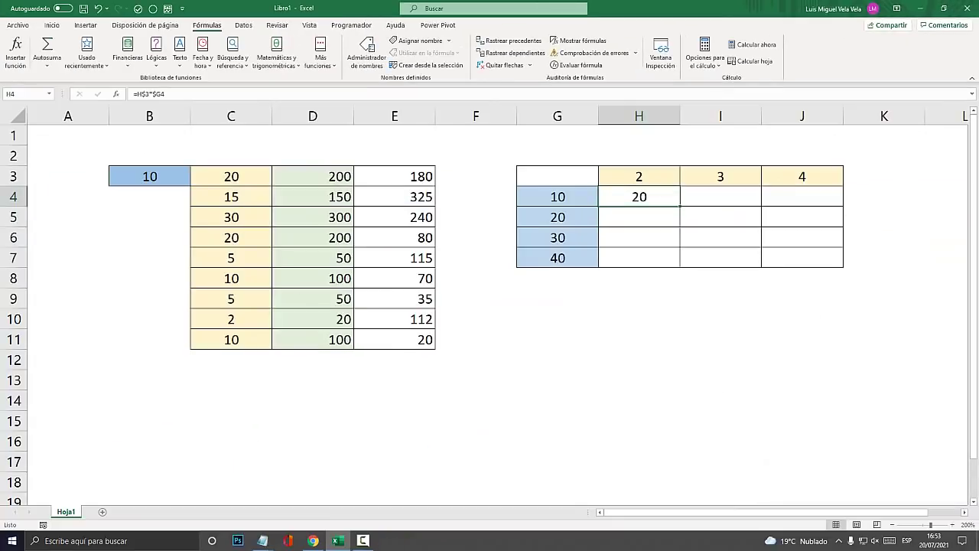
pyautogui.click(639, 197)
# Fill the H4 formula down to H7 and across to column J, giving products from 20 to 160
pyautogui.moveTo(680, 207); pyautogui.dragTo(680, 268)
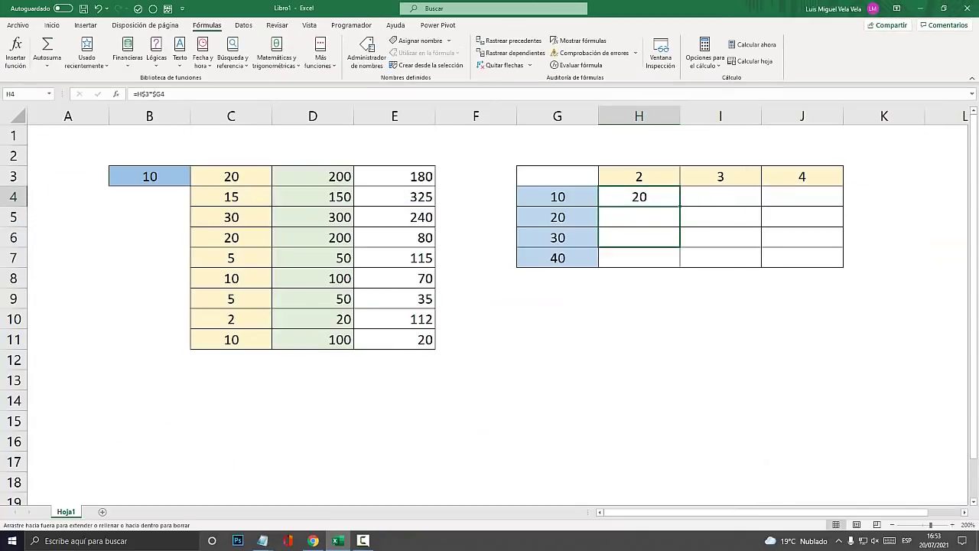
pyautogui.moveTo(680, 207)
pyautogui.mouseDown()
pyautogui.moveTo(842, 203)
pyautogui.moveTo(843, 268)
pyautogui.mouseUp()
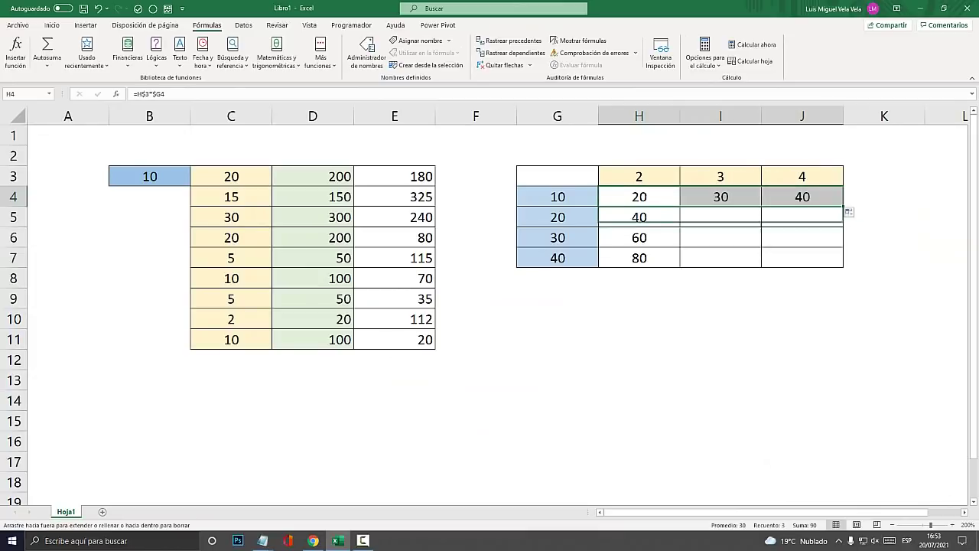
pyautogui.keyDown('ctrl'); pyautogui.scroll(1, 844, 268); pyautogui.keyUp('ctrl')
pyautogui.keyDown('ctrl'); pyautogui.scroll(2, 536, 306); pyautogui.keyUp('ctrl')
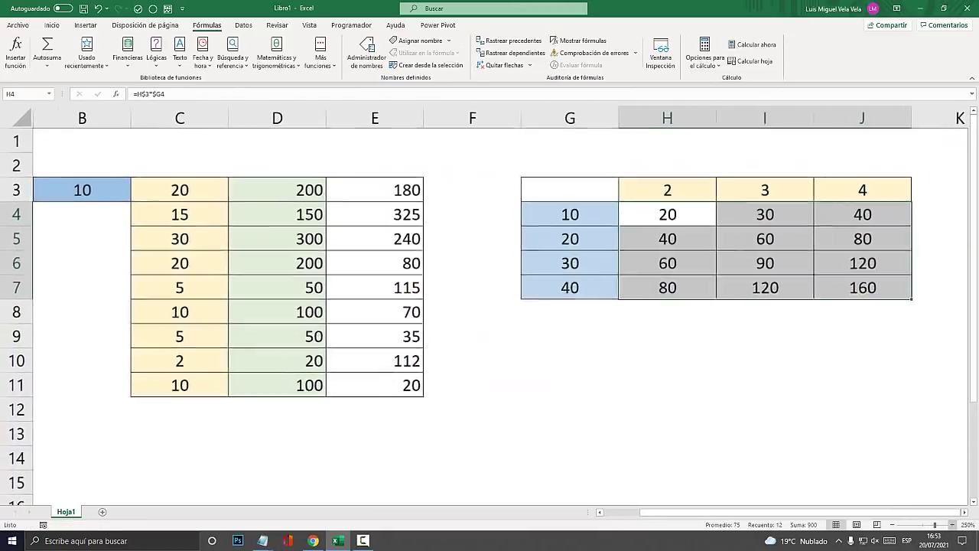
pyautogui.keyDown('ctrl'); pyautogui.scroll(3, 536, 306); pyautogui.keyUp('ctrl')
pyautogui.keyDown('ctrl'); pyautogui.scroll(3, 536, 306); pyautogui.keyUp('ctrl')
pyautogui.keyDown('ctrl'); pyautogui.scroll(3, 535, 306); pyautogui.keyUp('ctrl')
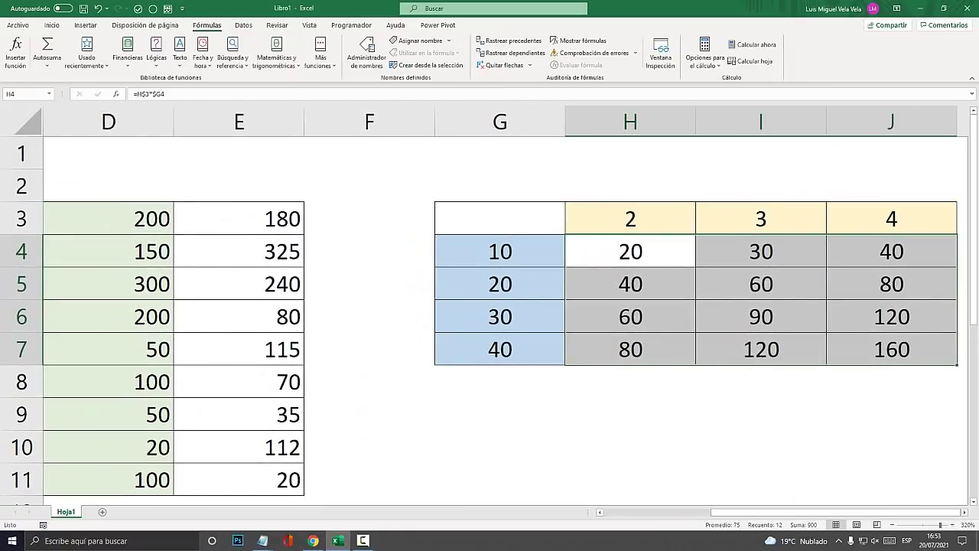
# Select H4, then move to I6 to audit its formula
pyautogui.click(630, 251)
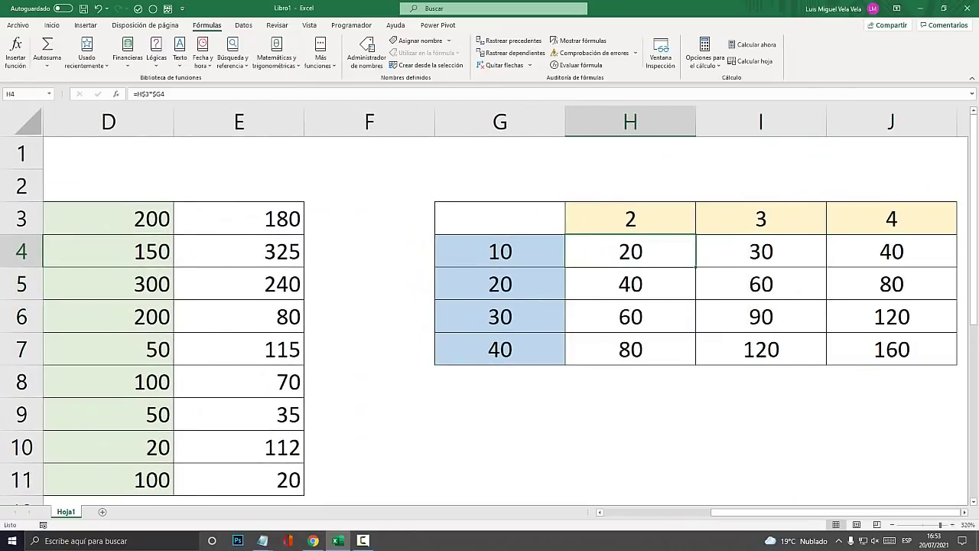
pyautogui.press('Down')
pyautogui.press('Down')
pyautogui.press('Right')
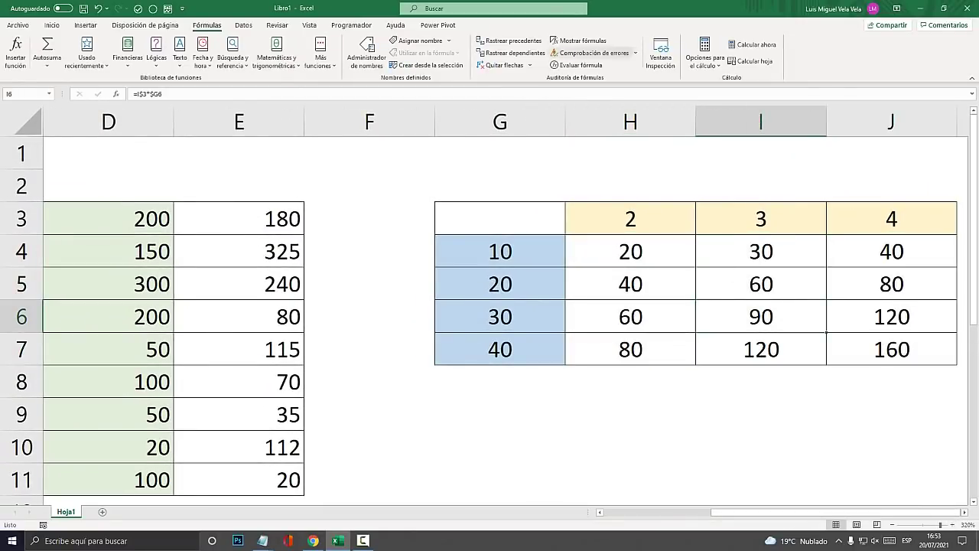
pyautogui.click(511, 40)
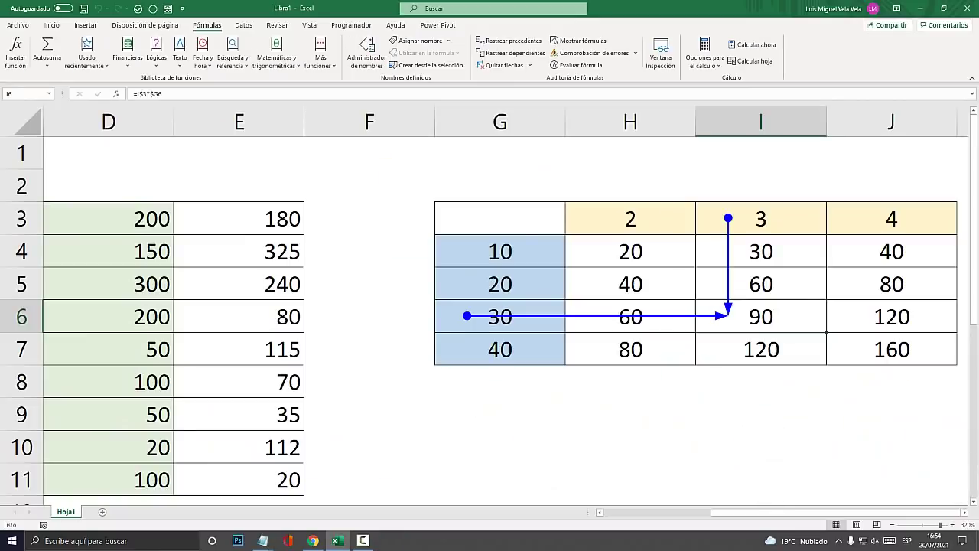
pyautogui.click(892, 349)
pyautogui.click(510, 41)
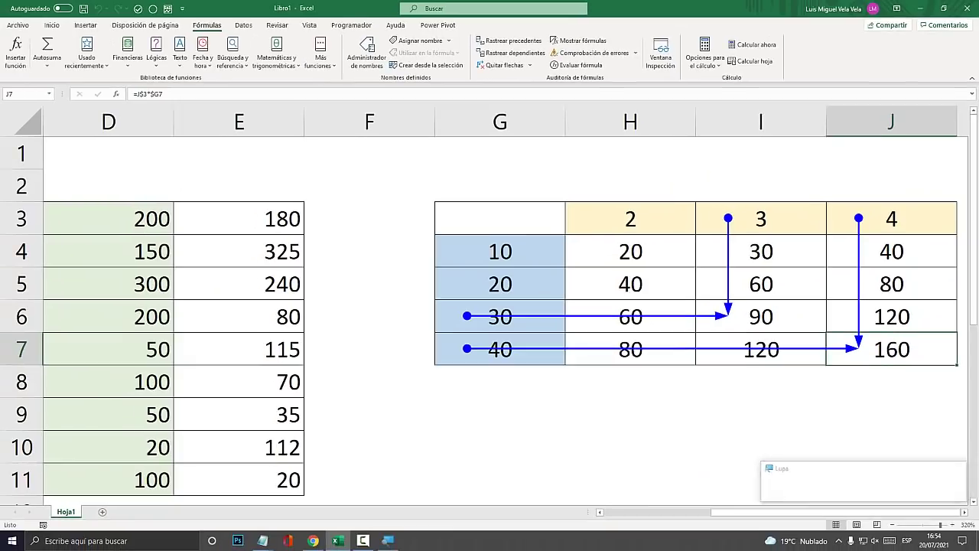
pyautogui.click(630, 251)
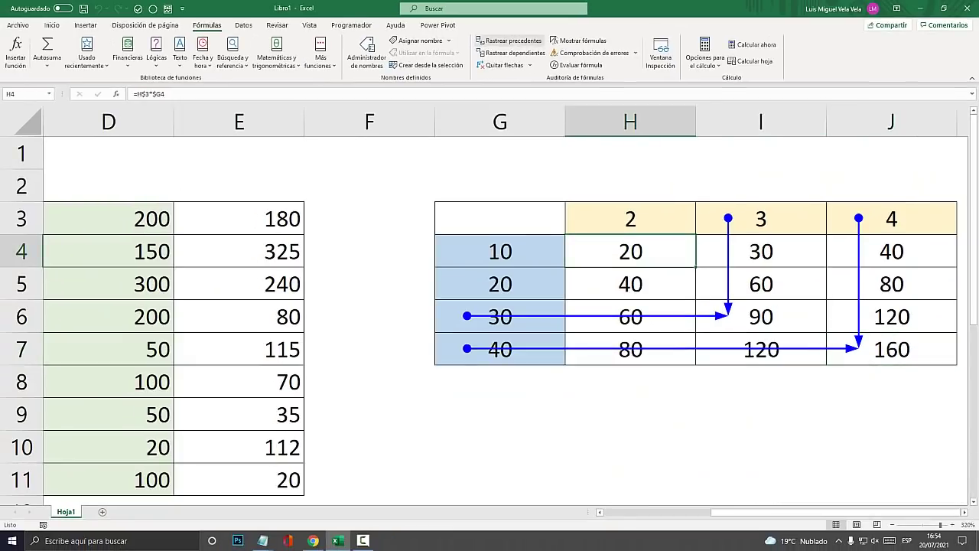
pyautogui.click(509, 40)
pyautogui.click(631, 284)
pyautogui.click(505, 41)
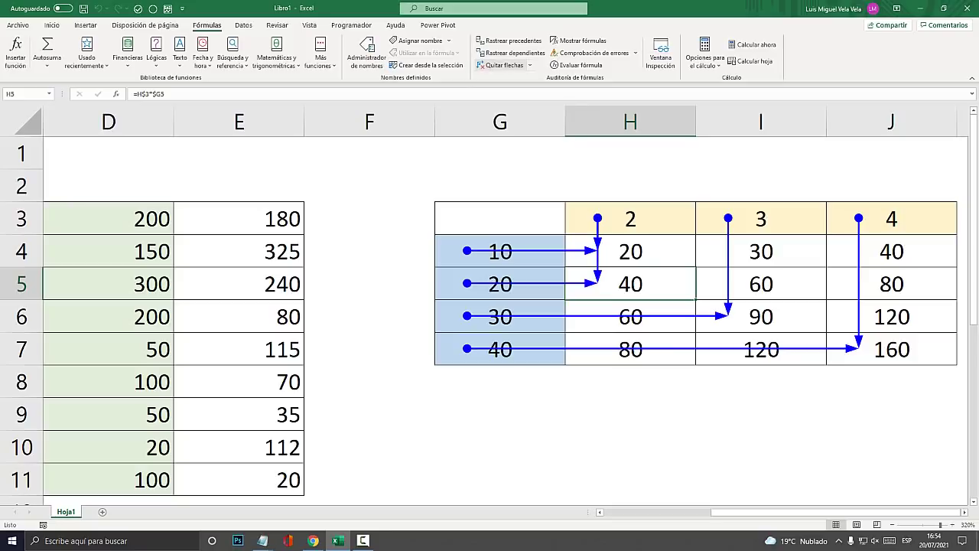
pyautogui.click(502, 65)
pyautogui.click(761, 219)
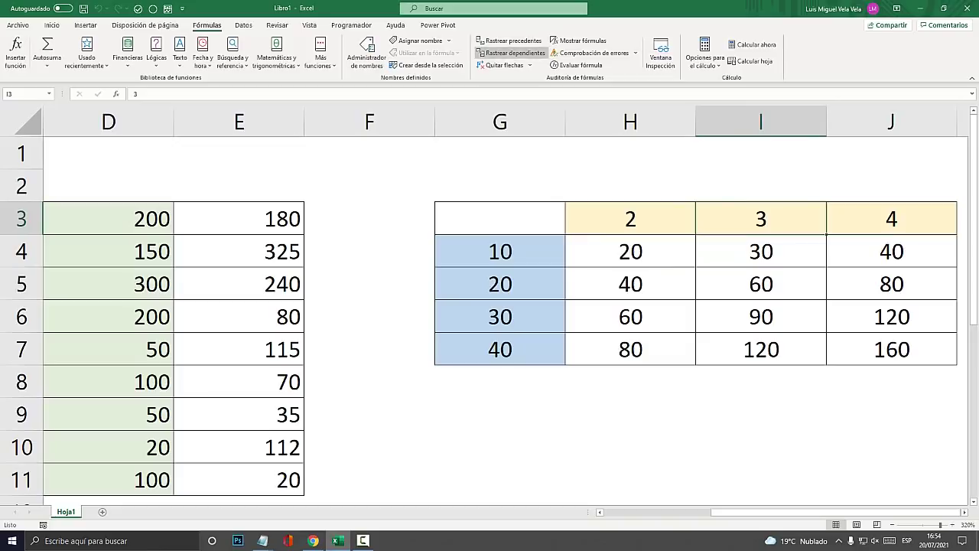
# Trace dependents of the column headers in I3, J3 and H3
pyautogui.click(511, 53)
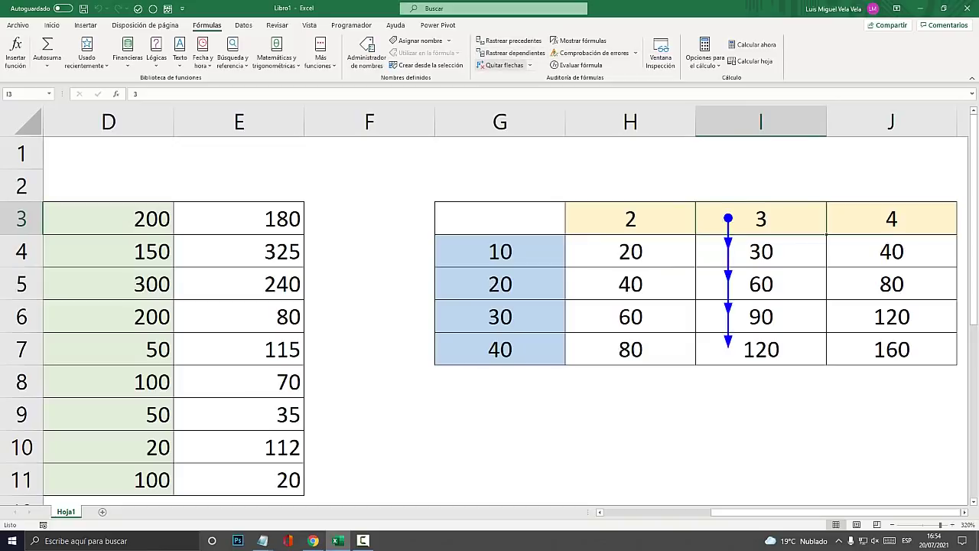
pyautogui.press('super+plus')
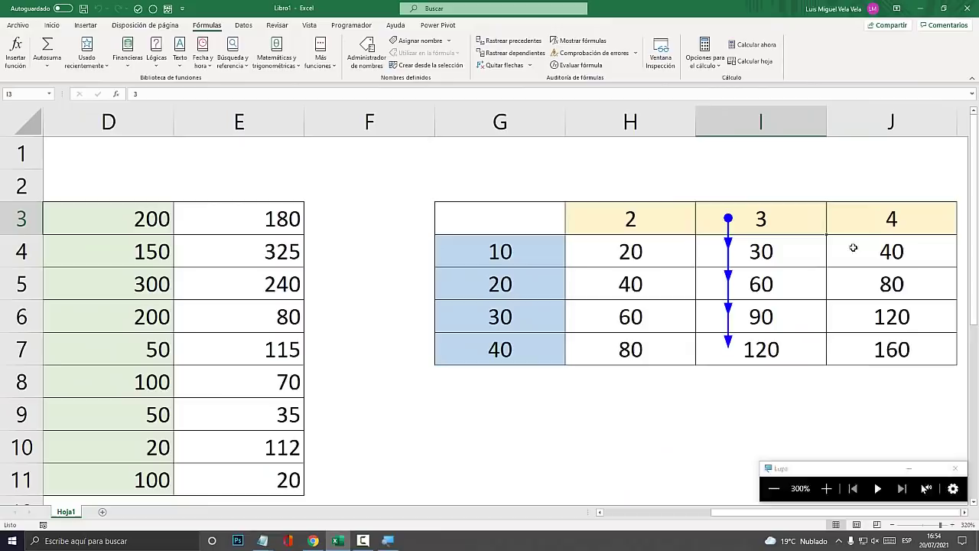
pyautogui.press('super+Escape')
pyautogui.click(858, 219)
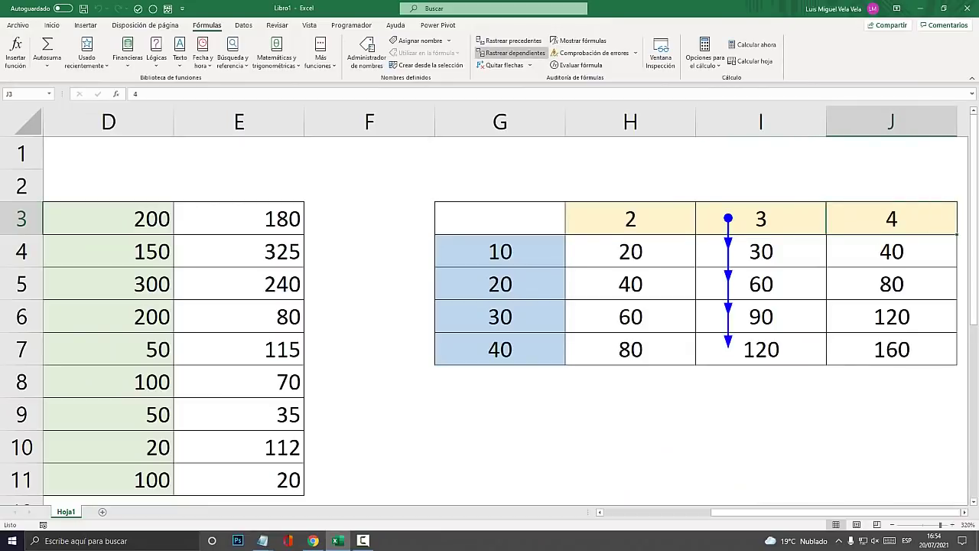
pyautogui.click(511, 53)
pyautogui.click(620, 222)
pyautogui.click(511, 53)
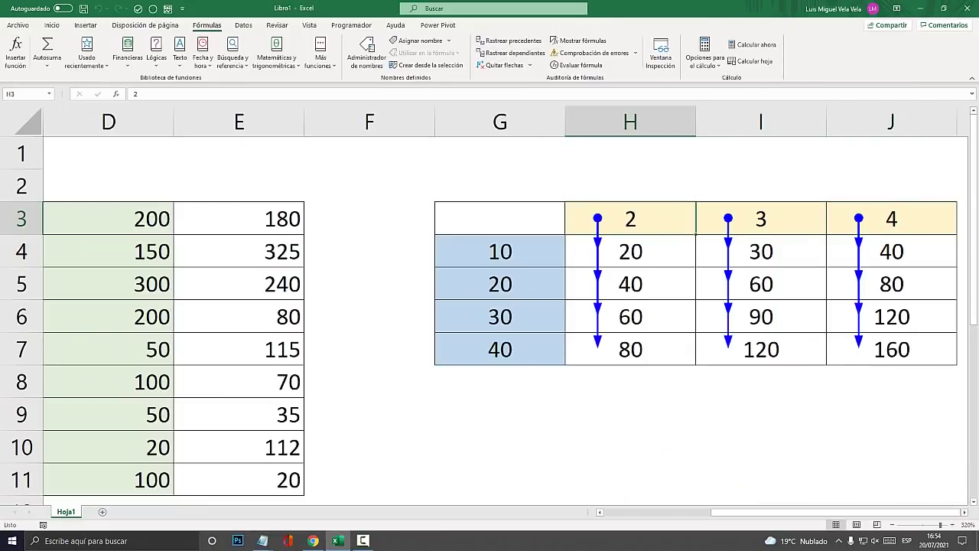
# Trace dependents of the row values 10, 20, 30 and 40 in G4:G7
pyautogui.click(500, 251)
pyautogui.click(512, 53)
pyautogui.click(500, 284)
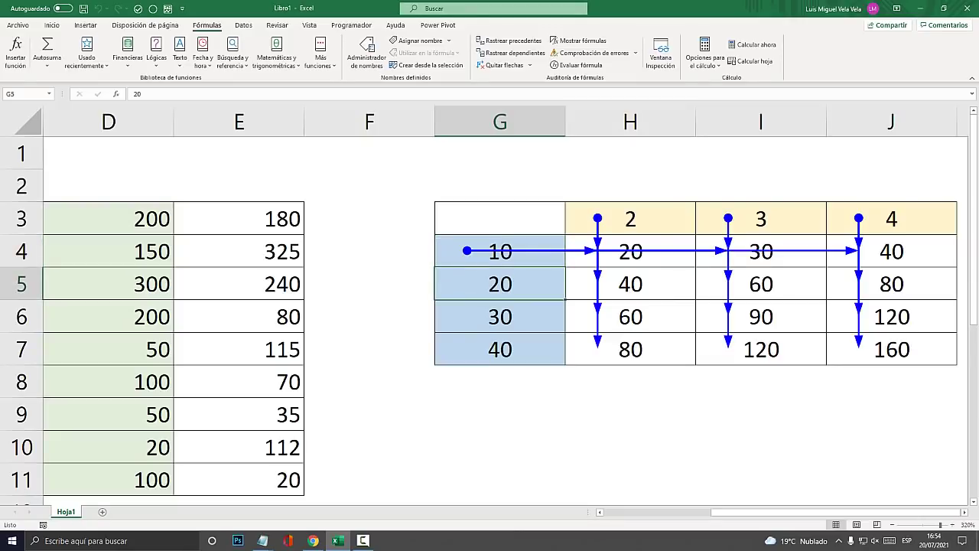
pyautogui.click(511, 53)
pyautogui.click(501, 317)
pyautogui.click(511, 53)
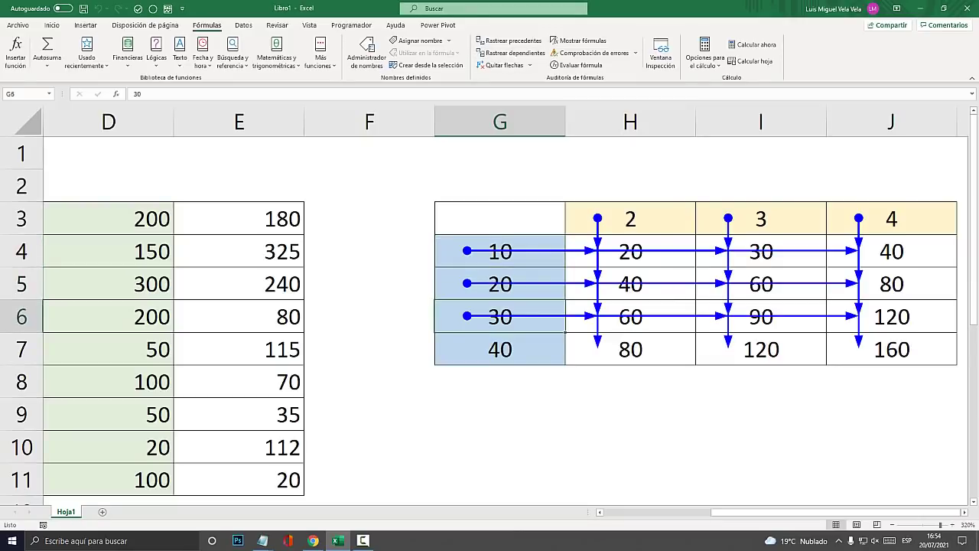
pyautogui.click(501, 349)
pyautogui.click(511, 53)
pyautogui.click(761, 414)
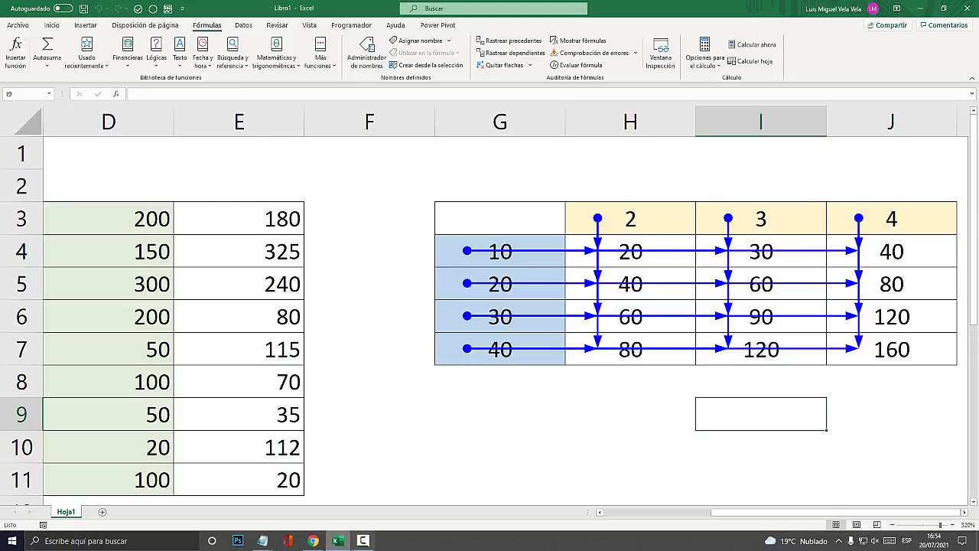
pyautogui.click(362, 541)
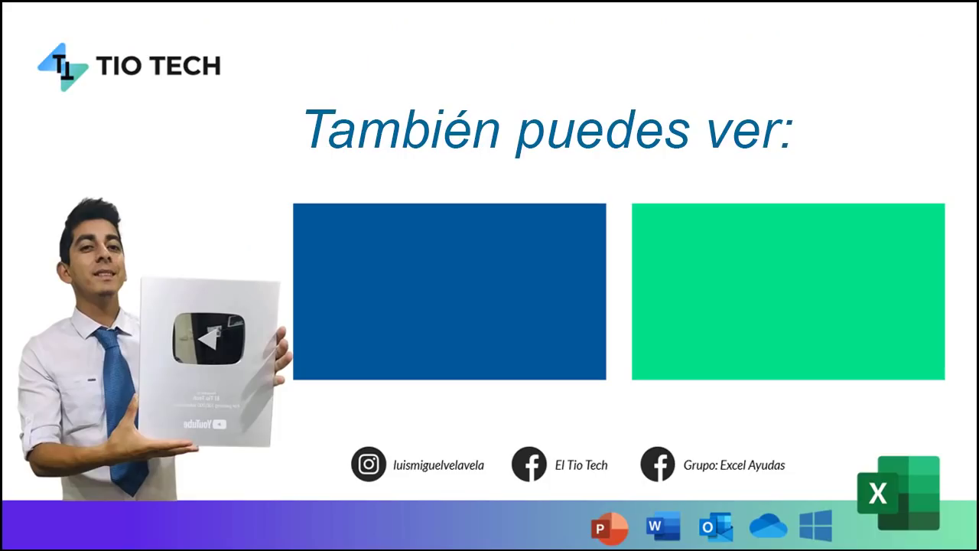